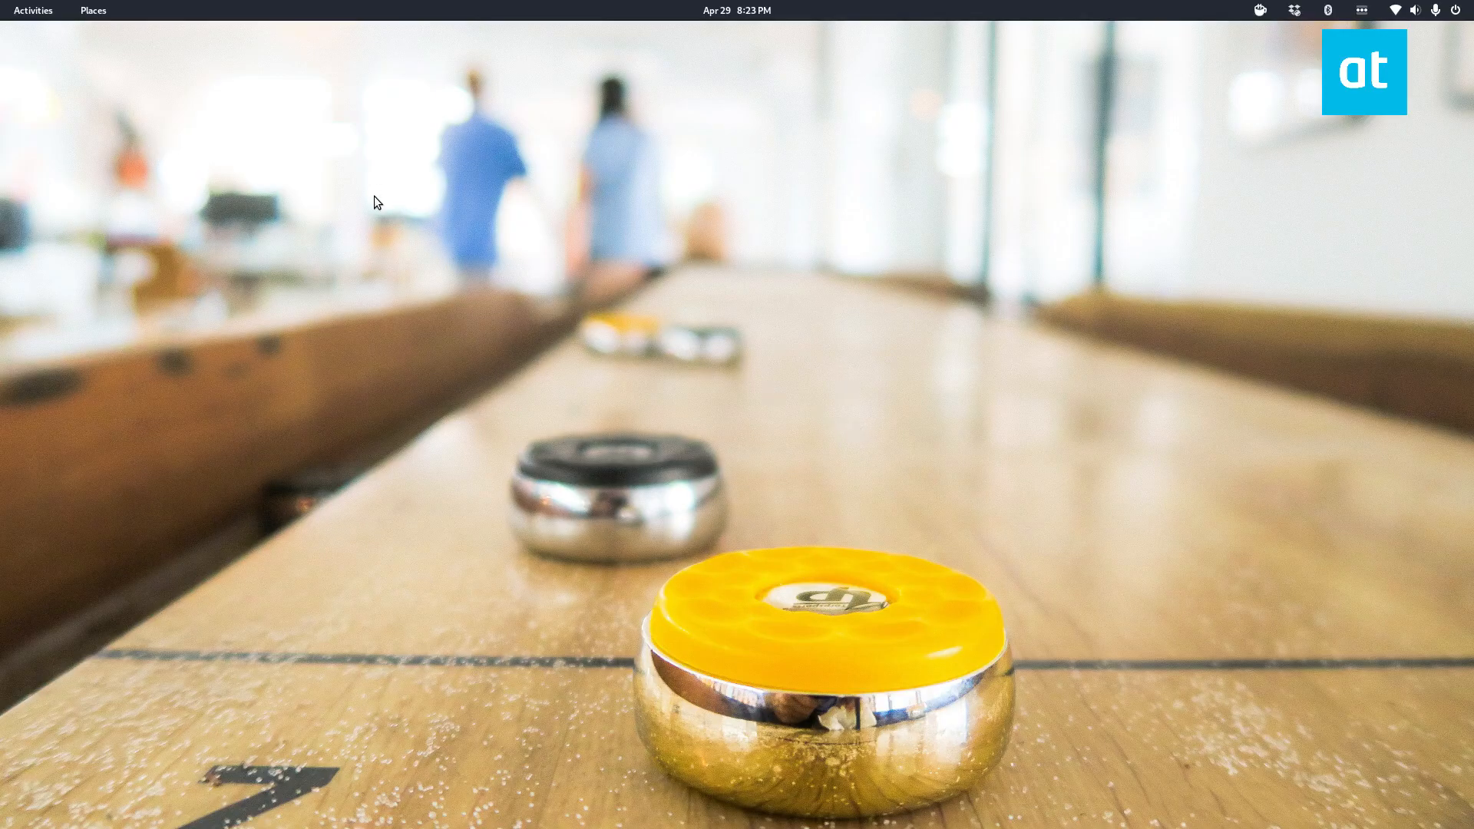
Step: Search the desktop for "Region & Language" and open that settings page
key(super)
key(super)
mouse_move(2, 2)
click(665, 57)
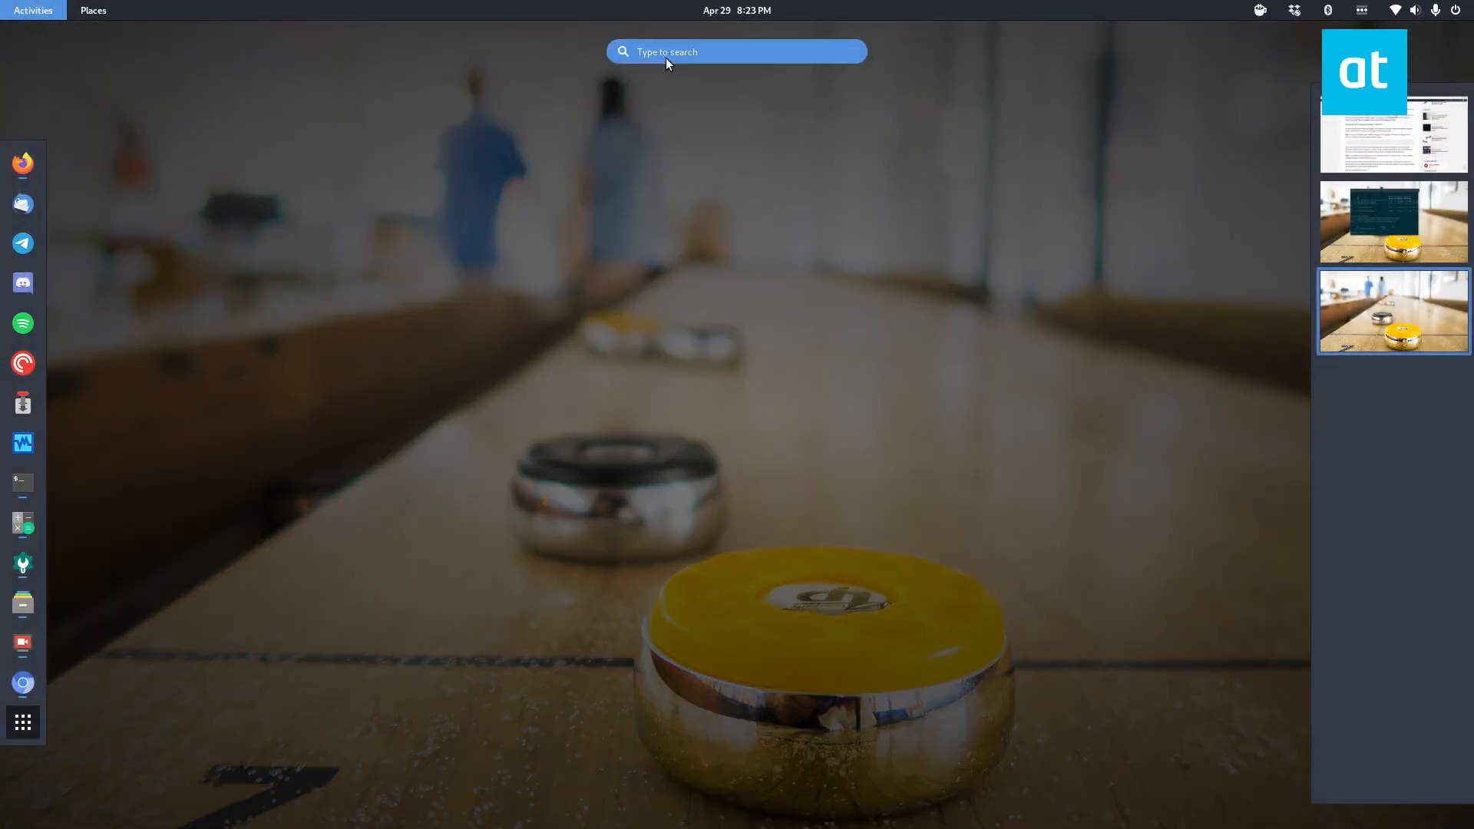
text(Region & Language)
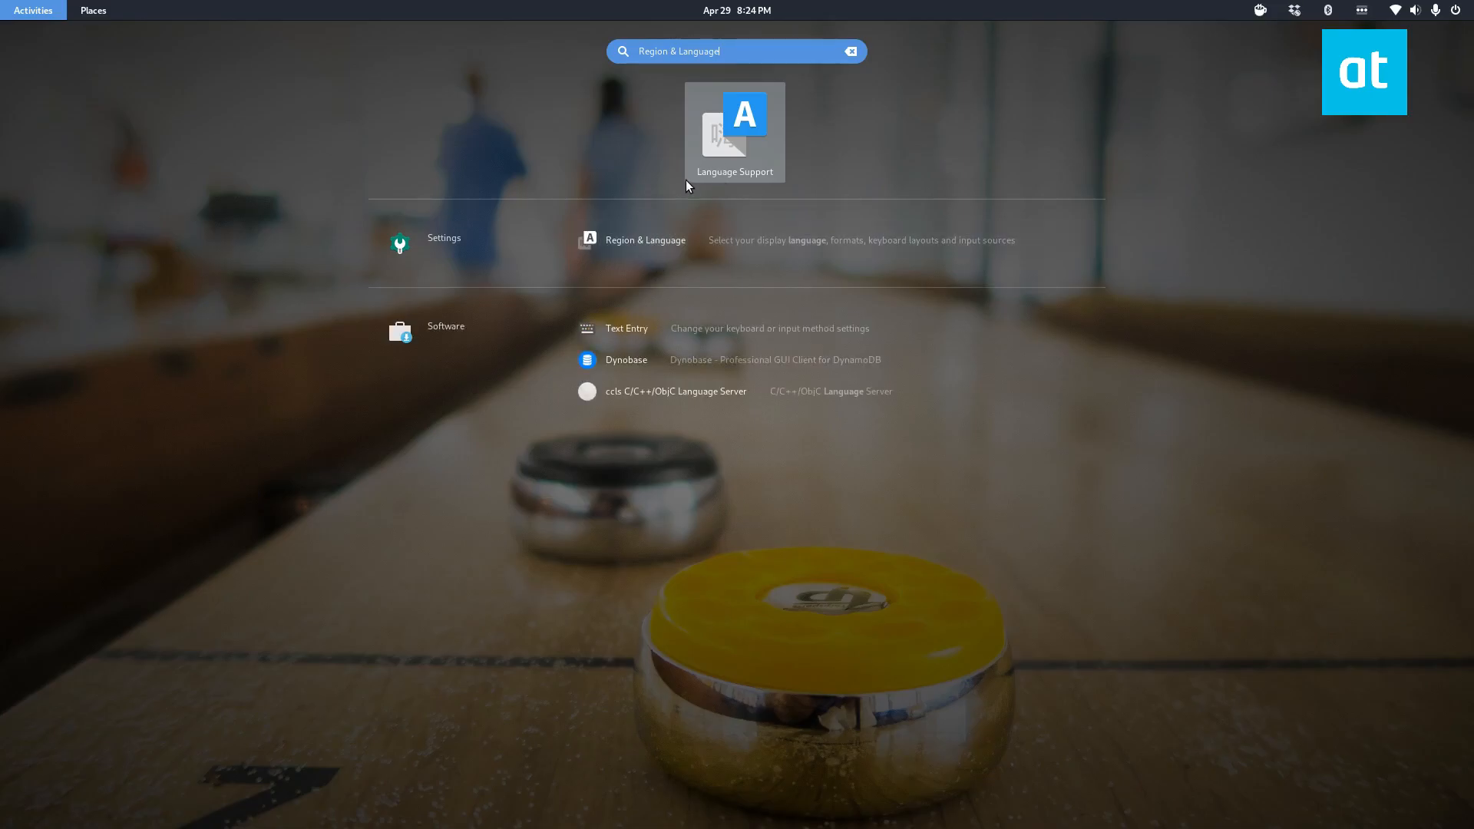
click(666, 242)
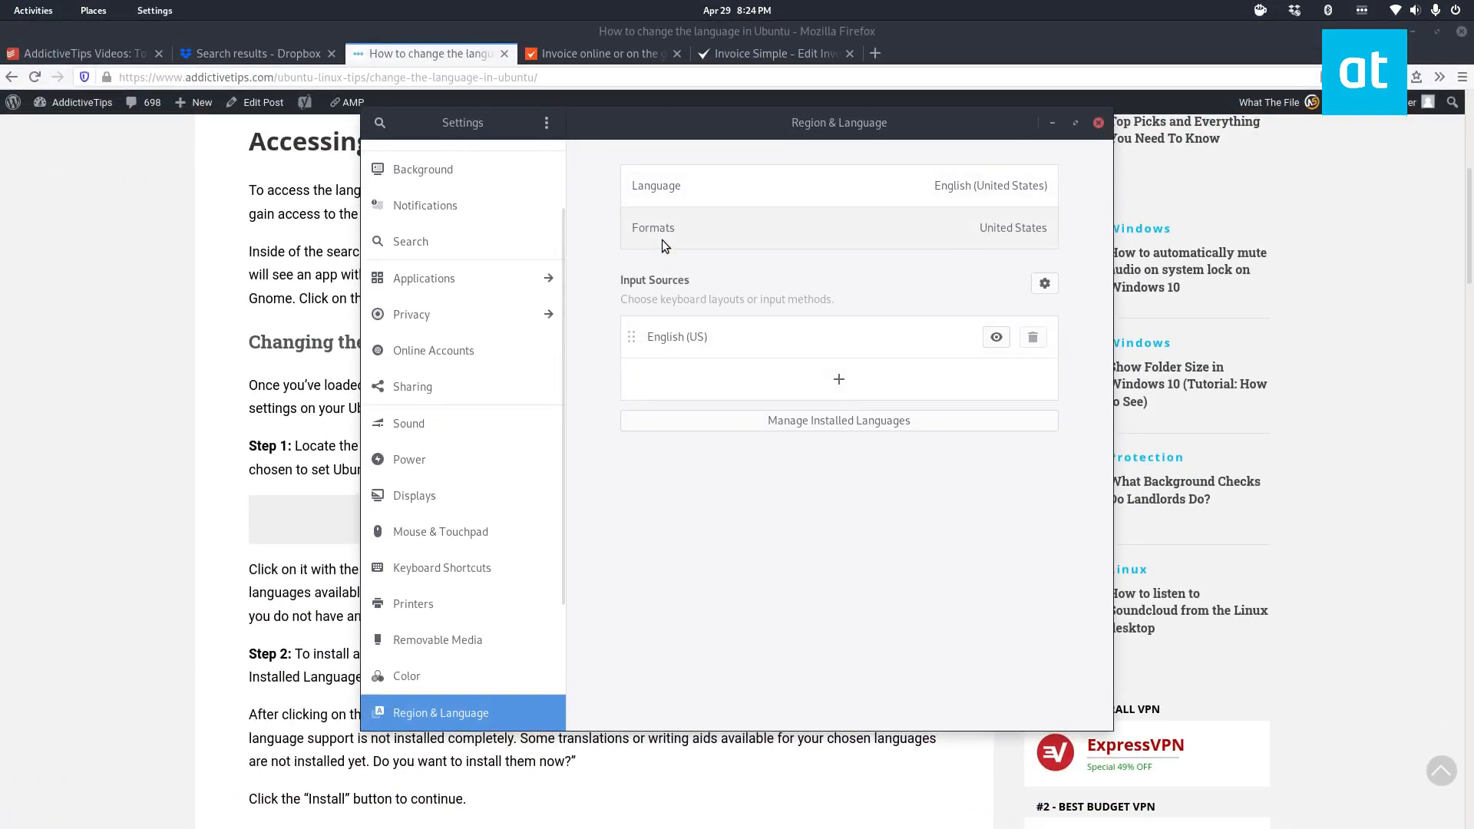
Step: Move the Settings window to the empty third workspace and maximize it there
key(super)
drag(592, 595, 1302, 419)
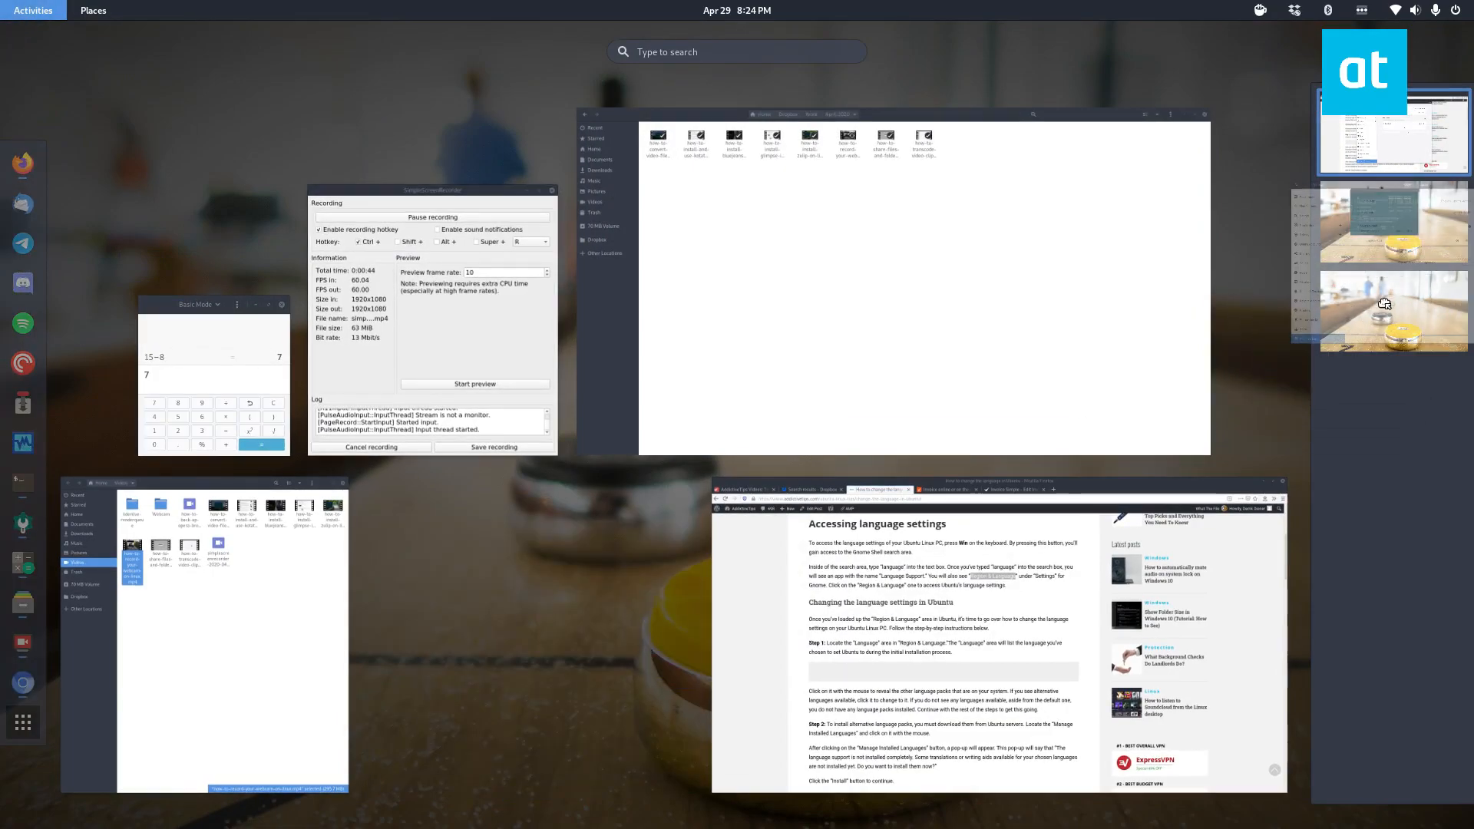
click(1382, 326)
click(720, 473)
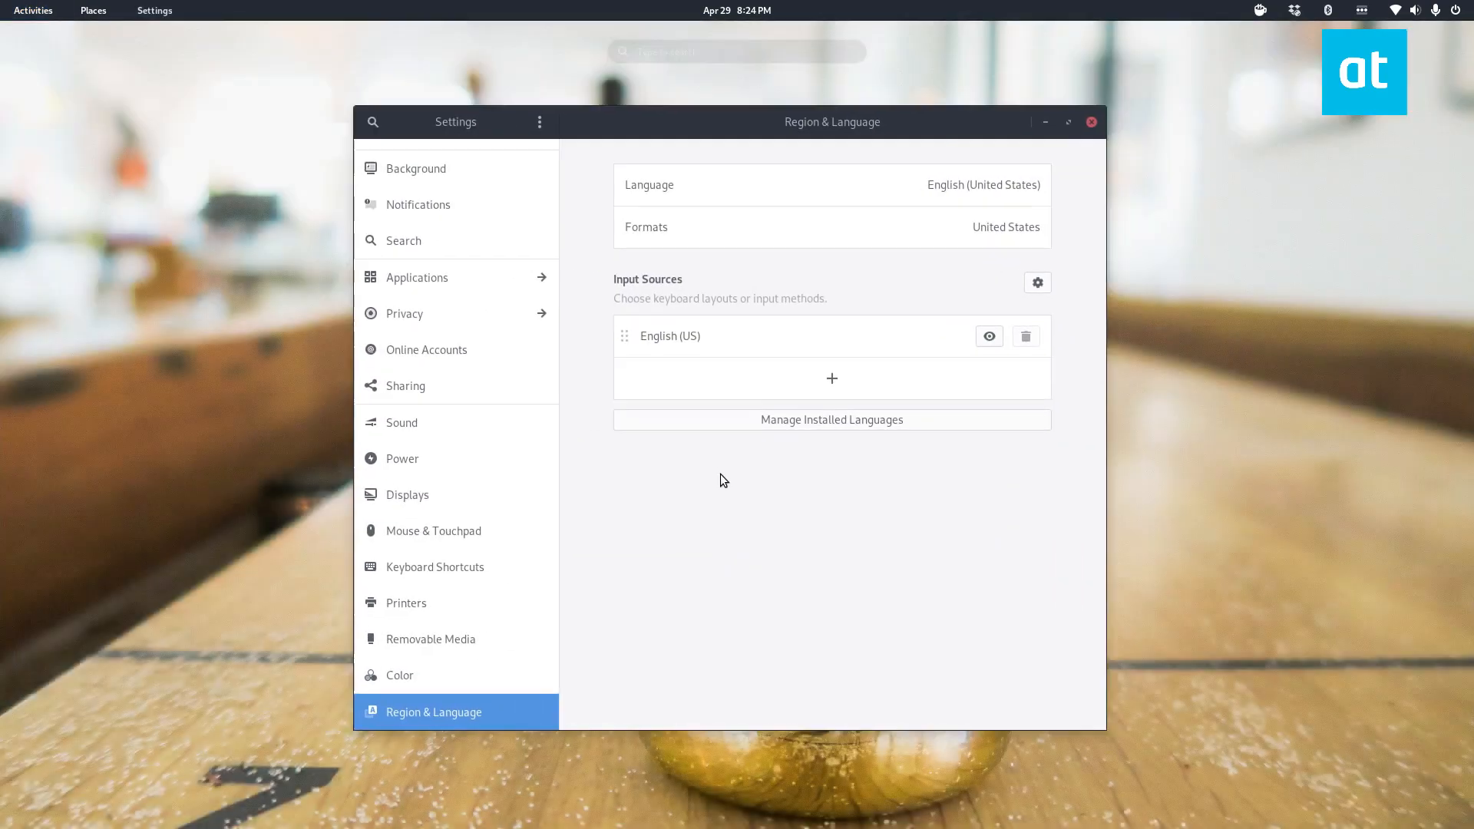
click(1070, 121)
Step: Examine the list of available display languages and close it without choosing another one
click(1014, 108)
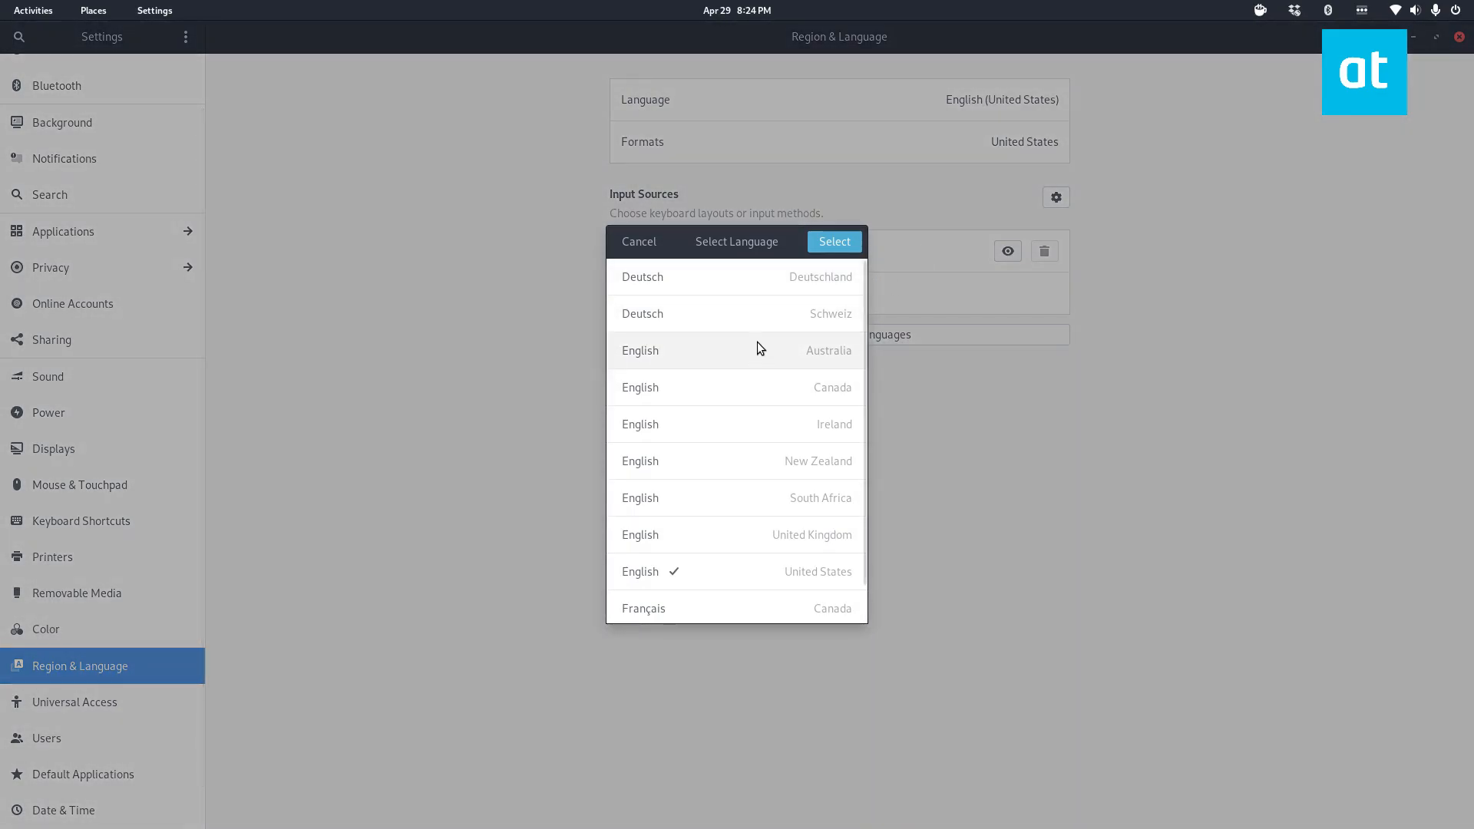
scroll(763, 450, down, 1)
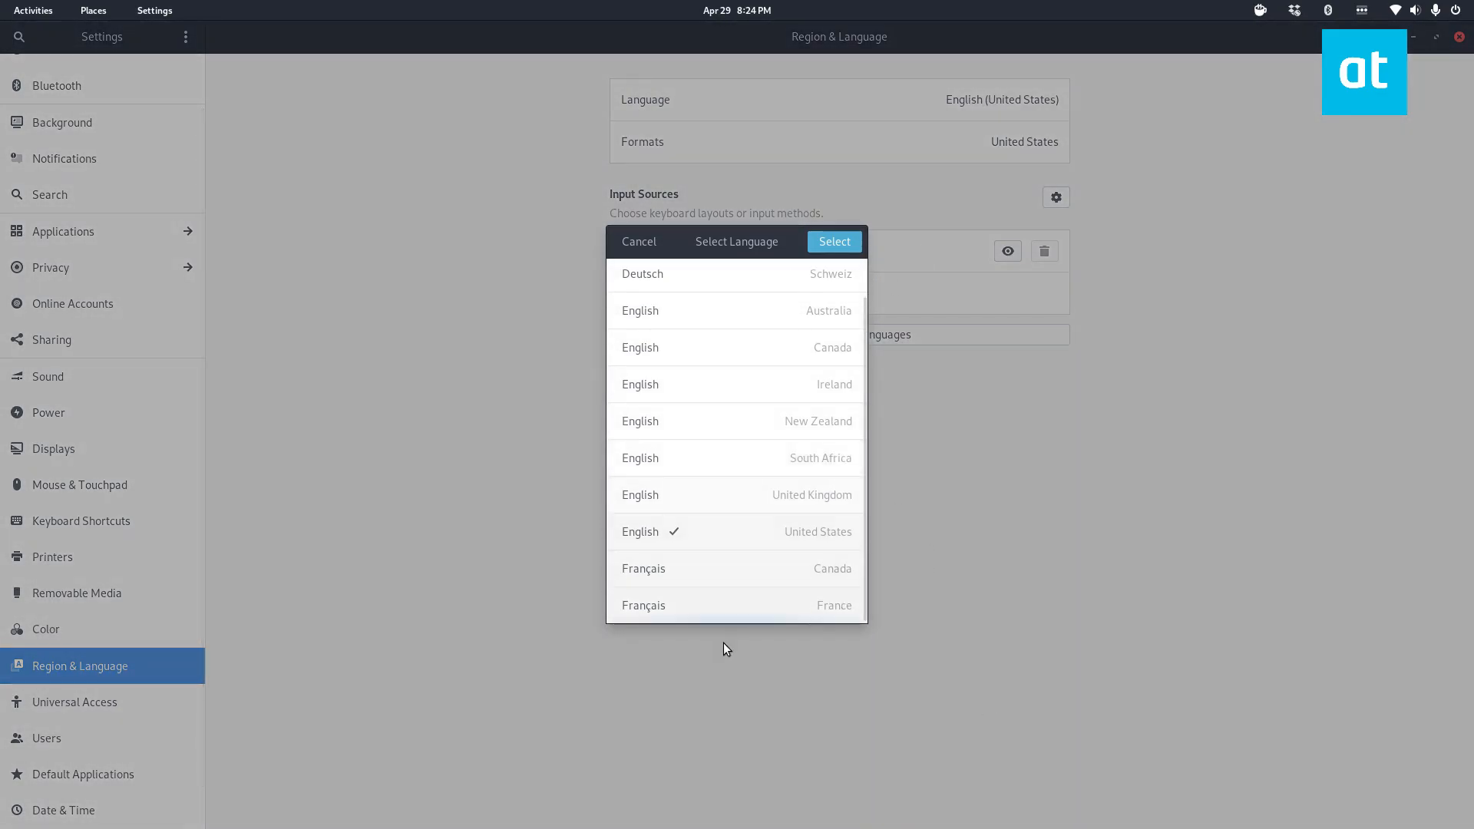
click(652, 240)
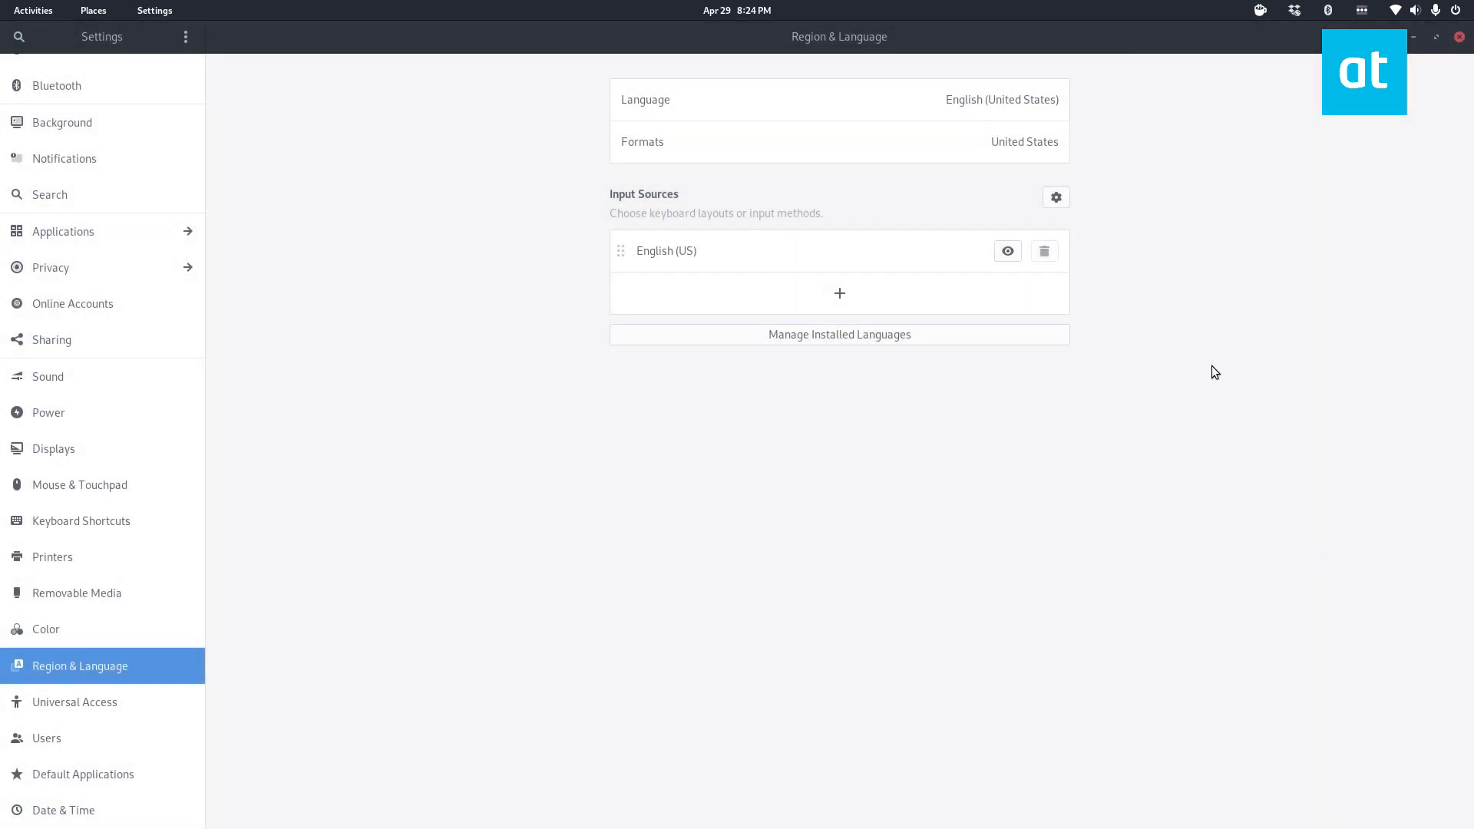
click(993, 104)
scroll(711, 529, down, 1)
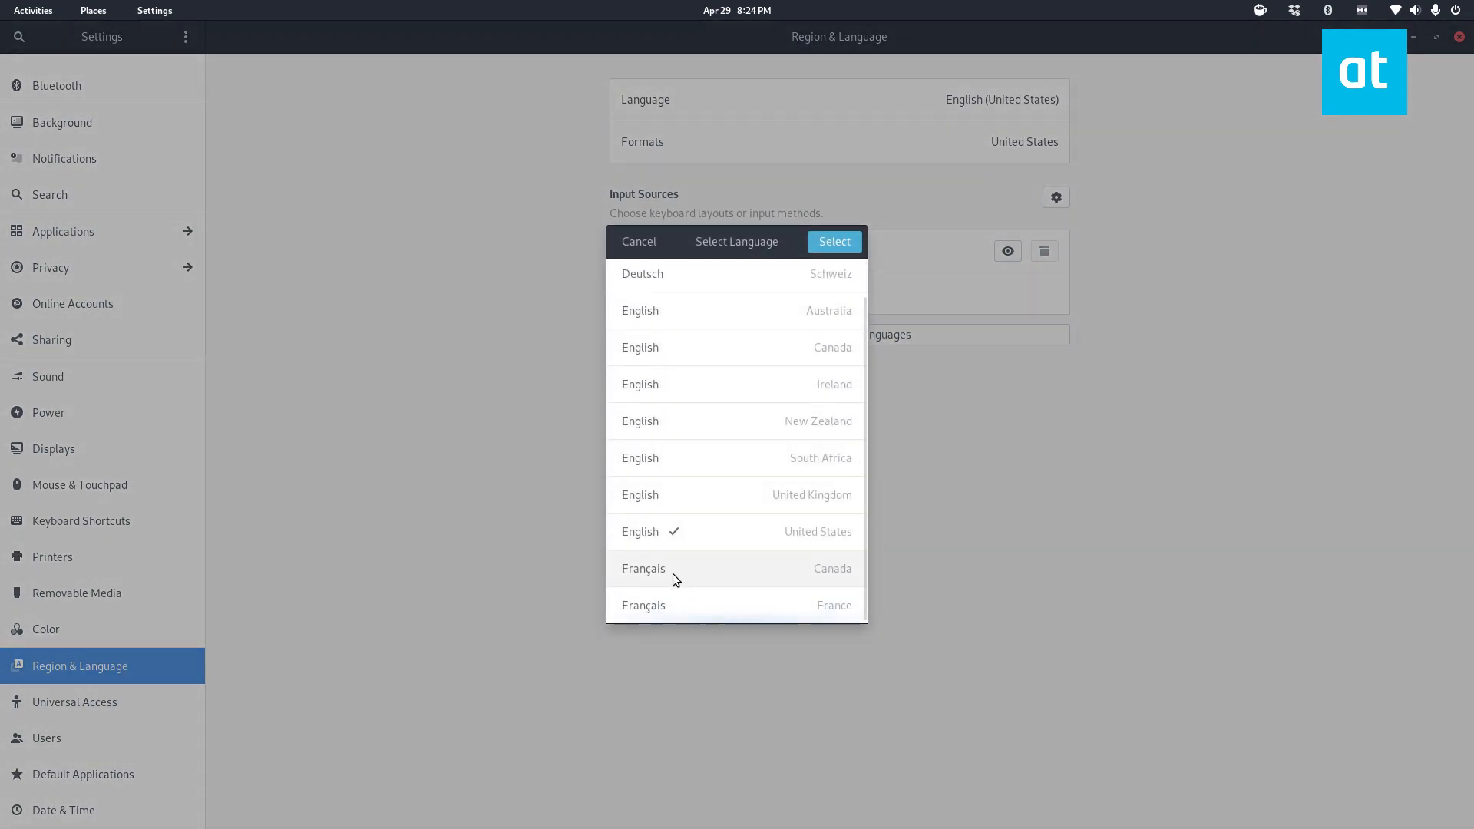
click(634, 243)
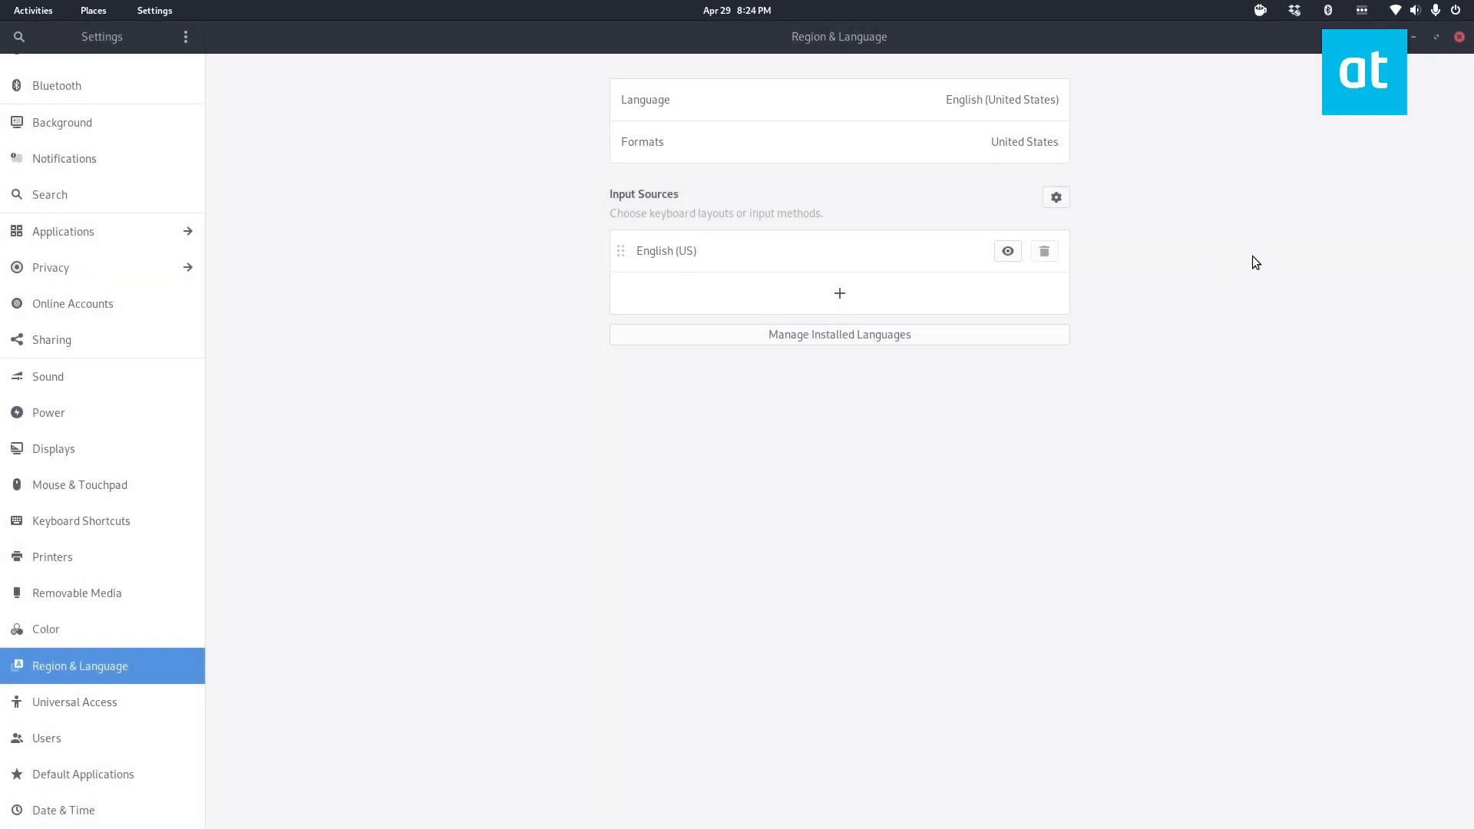
Step: Open the installed languages manager and install the missing language support, authenticating with the account password
click(818, 335)
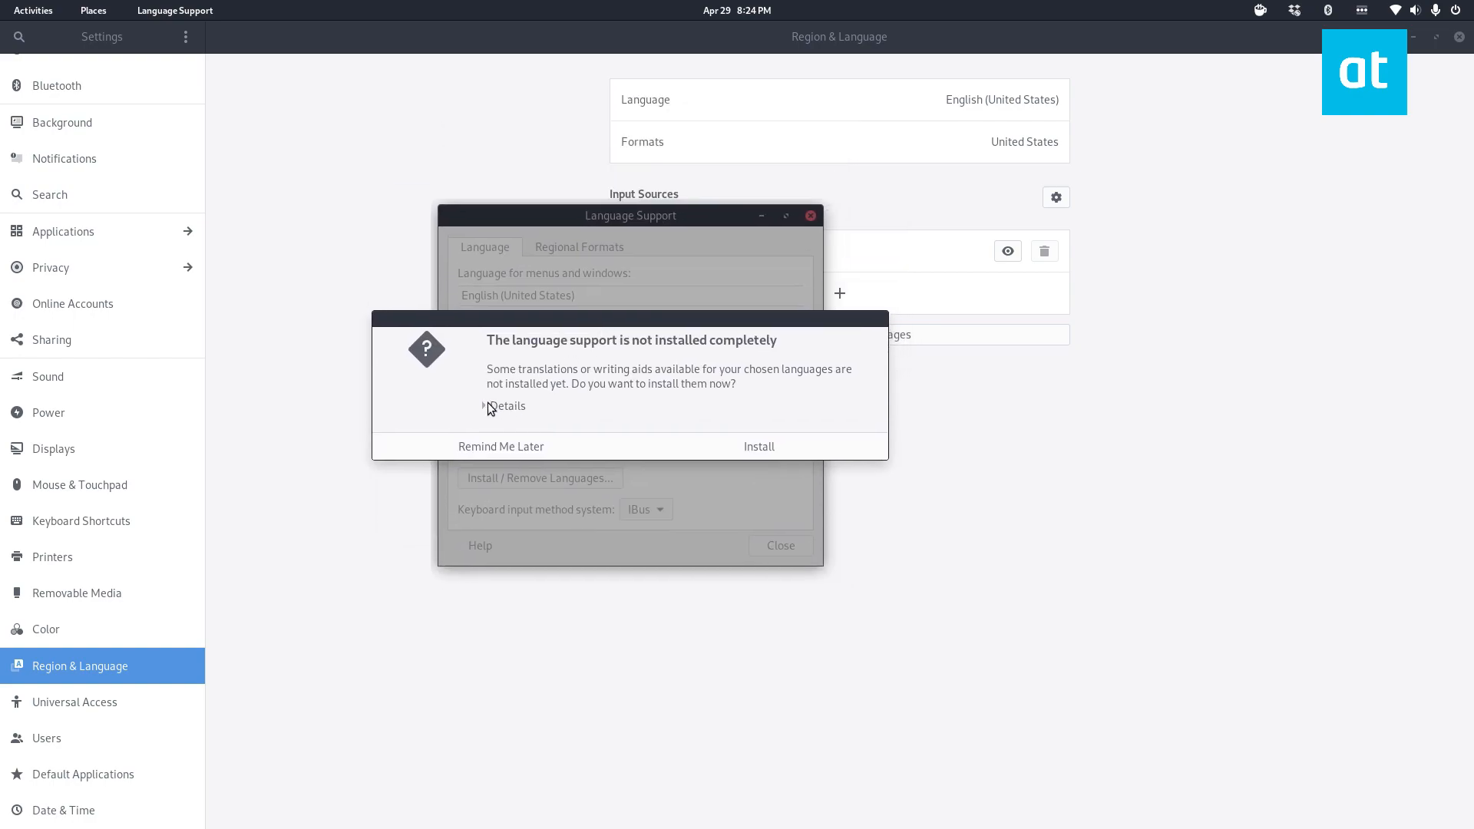
click(749, 453)
text(•••••••)
key(BackSpace)
key(BackSpace)
key(BackSpace)
key(BackSpace)
key(BackSpace)
key(BackSpace)
key(BackSpace)
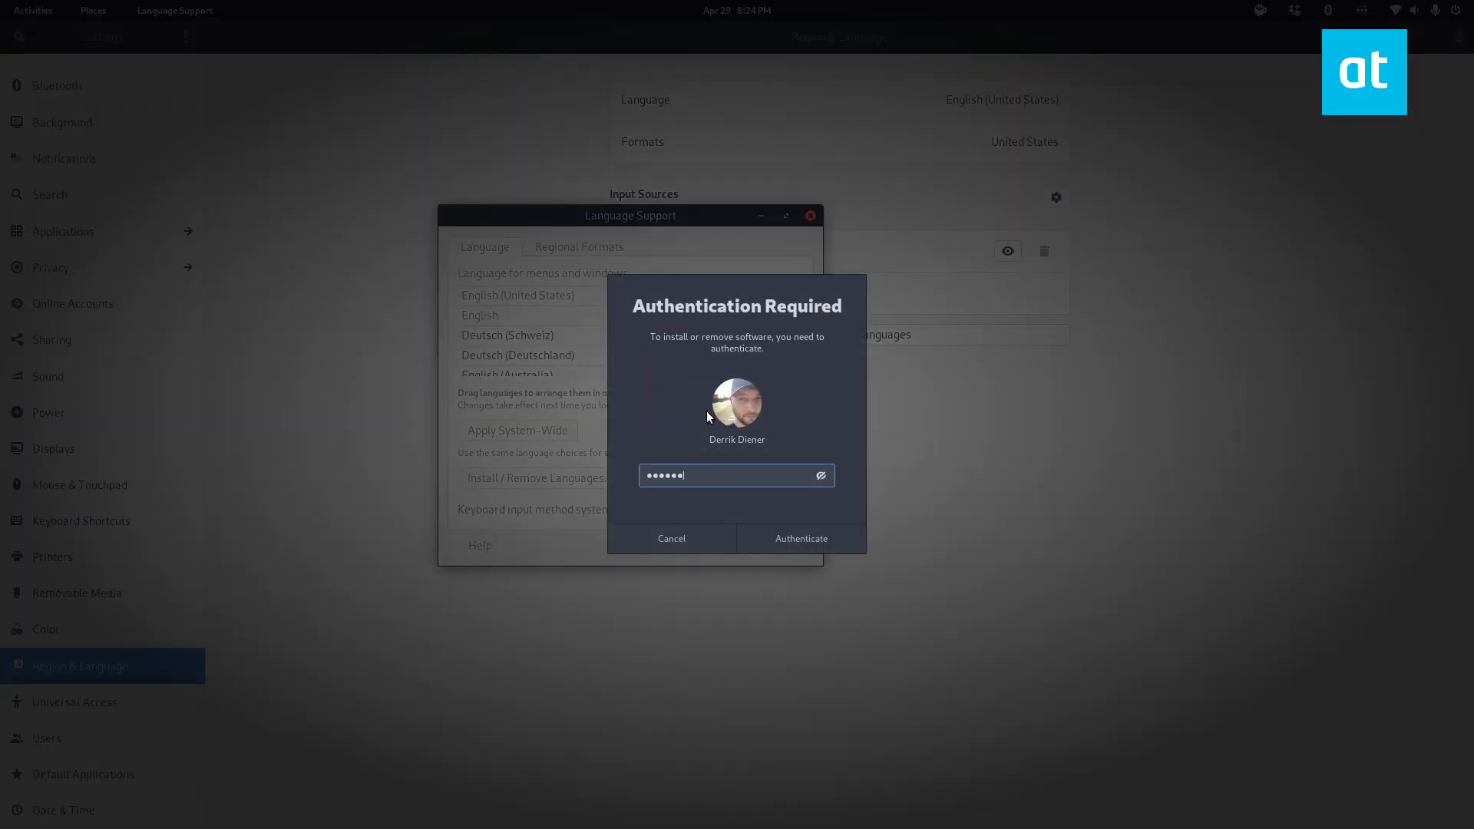
text(••••)
key(Return)
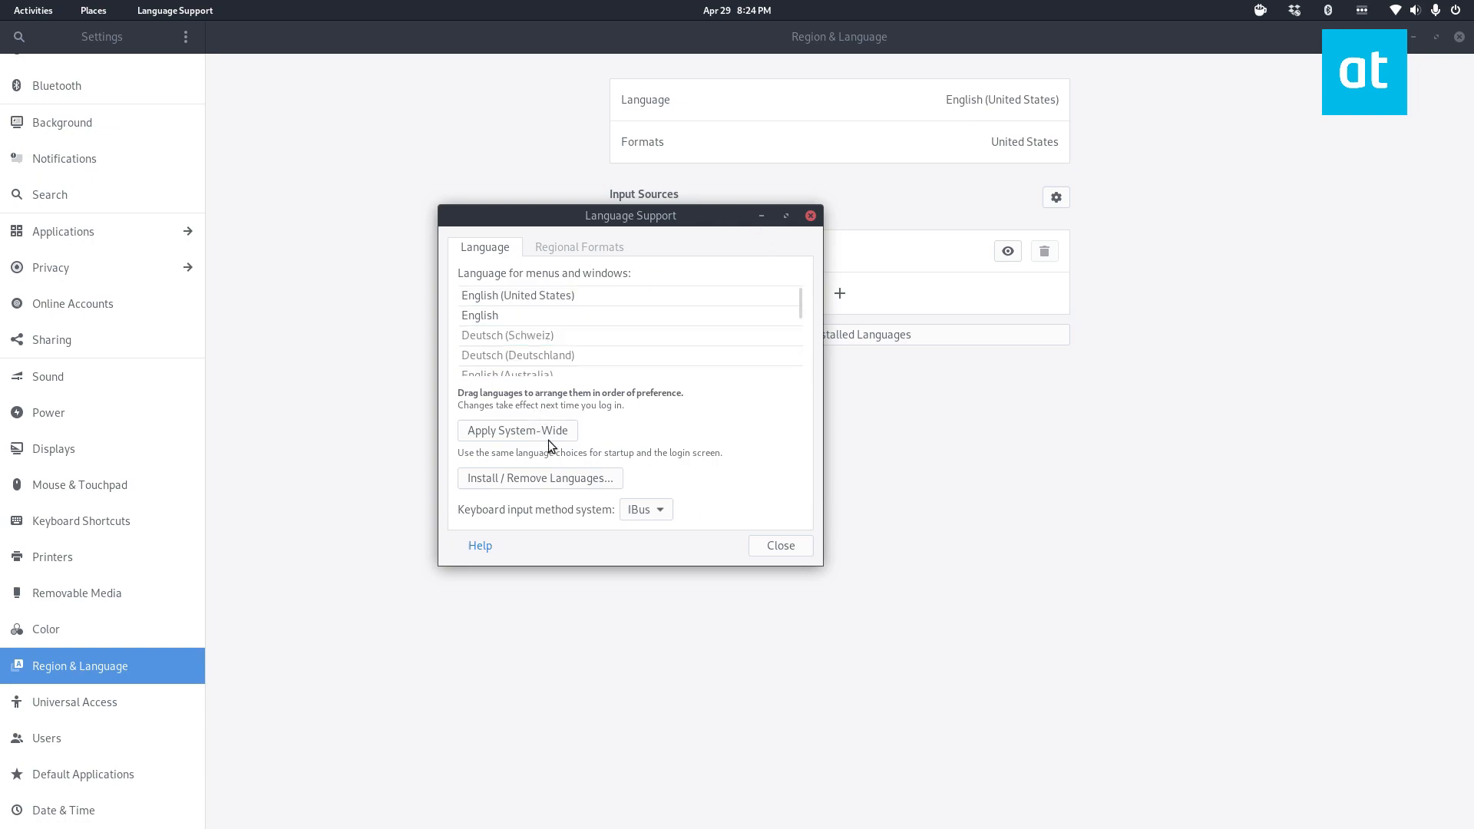
Step: Mark Spanish for installation in the Installed Languages list and apply the change
click(522, 479)
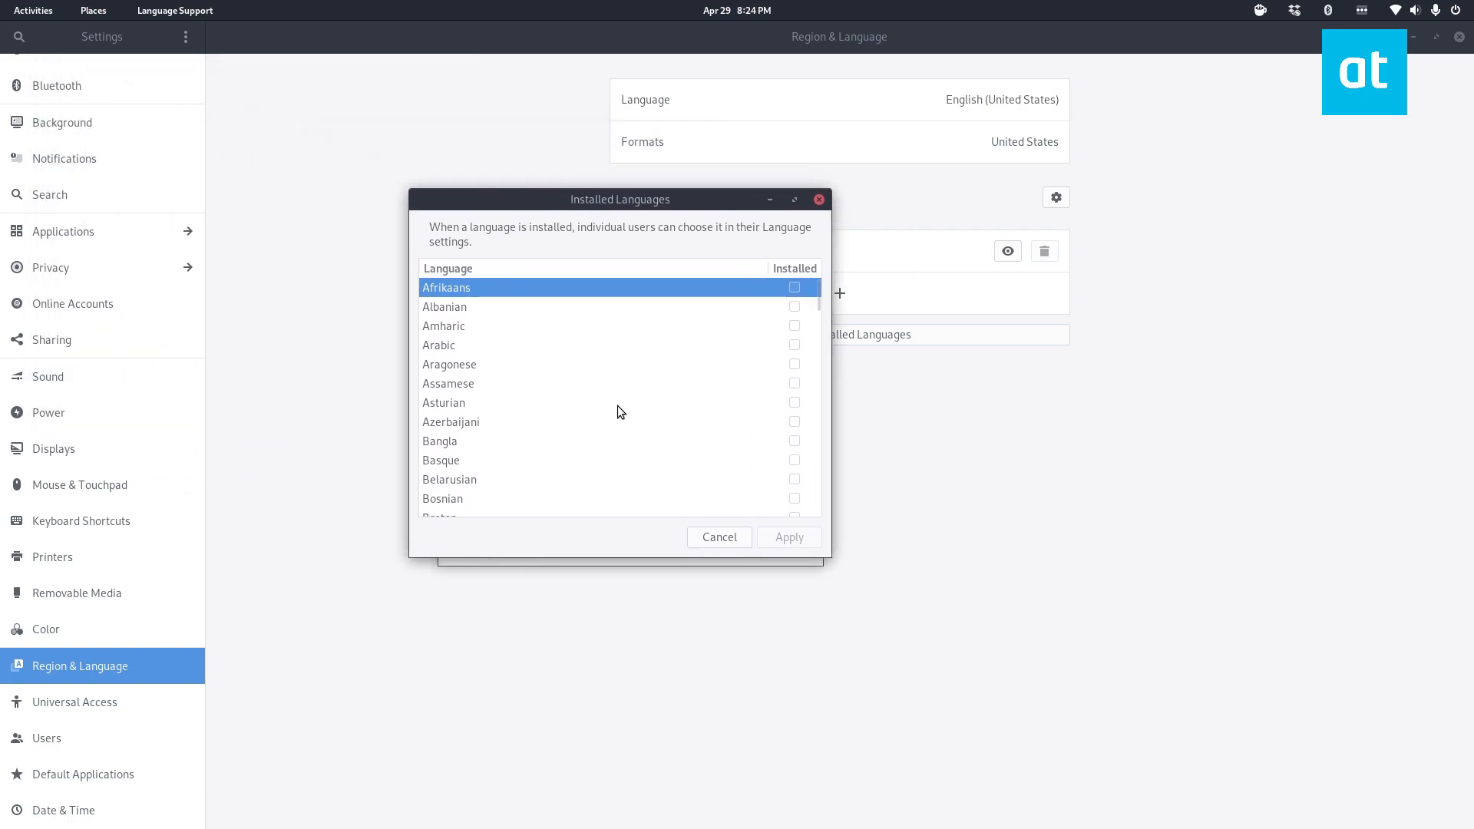
scroll(615, 407, down, 10)
scroll(598, 416, down, 6)
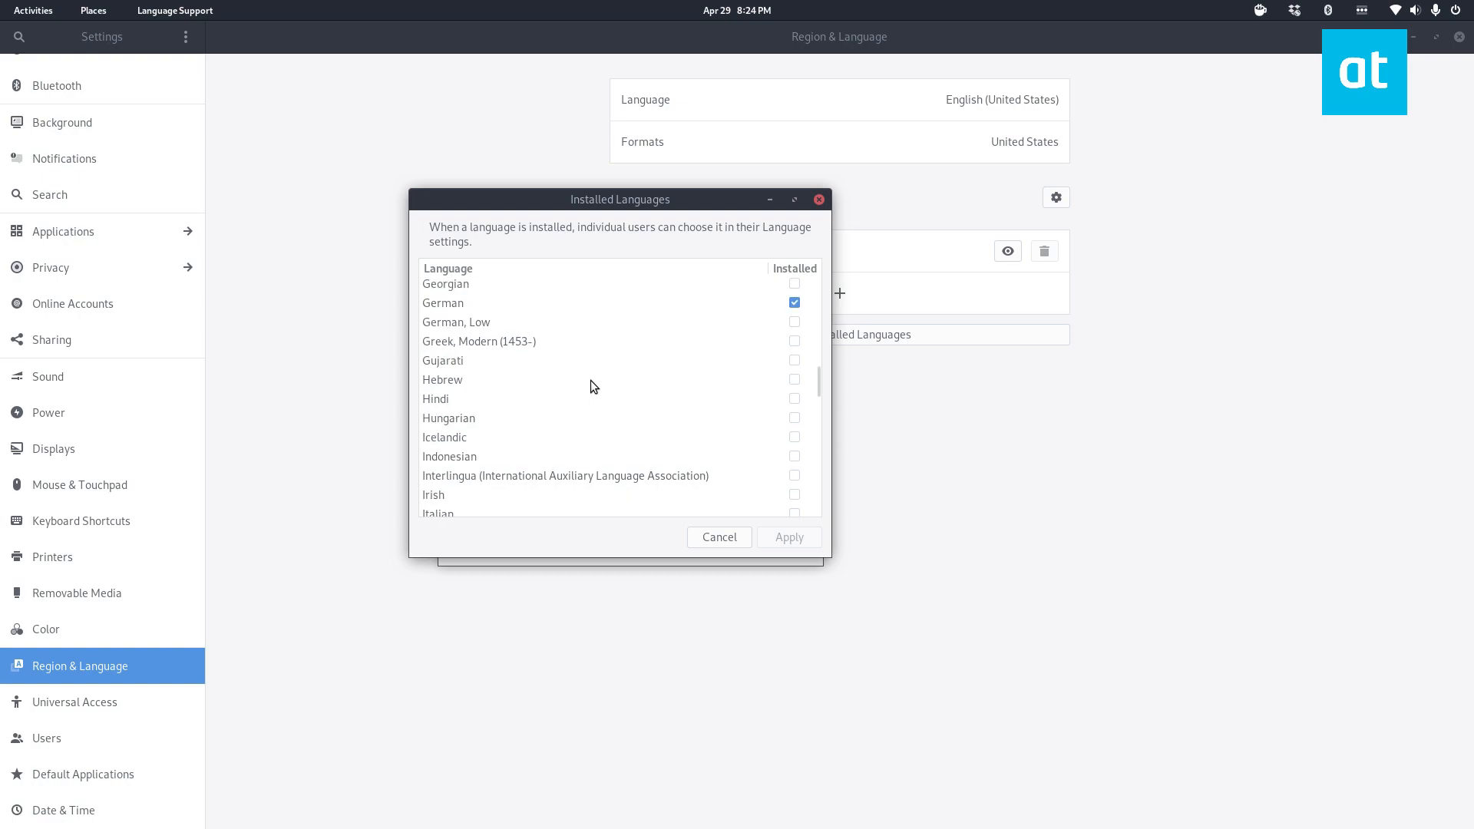
scroll(593, 386, down, 15)
scroll(591, 380, down, 5)
scroll(578, 388, up, 4)
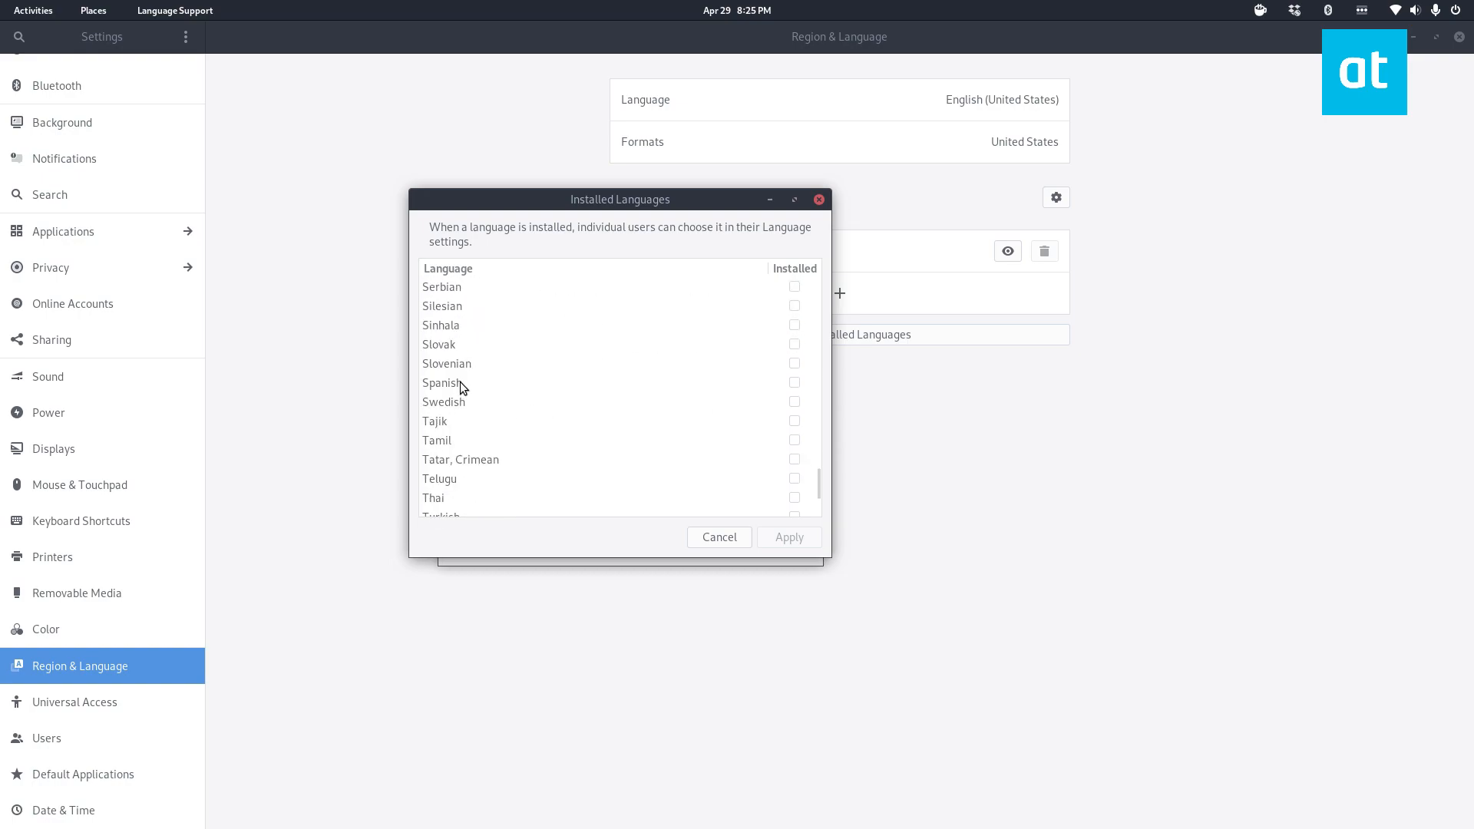
click(459, 381)
click(794, 382)
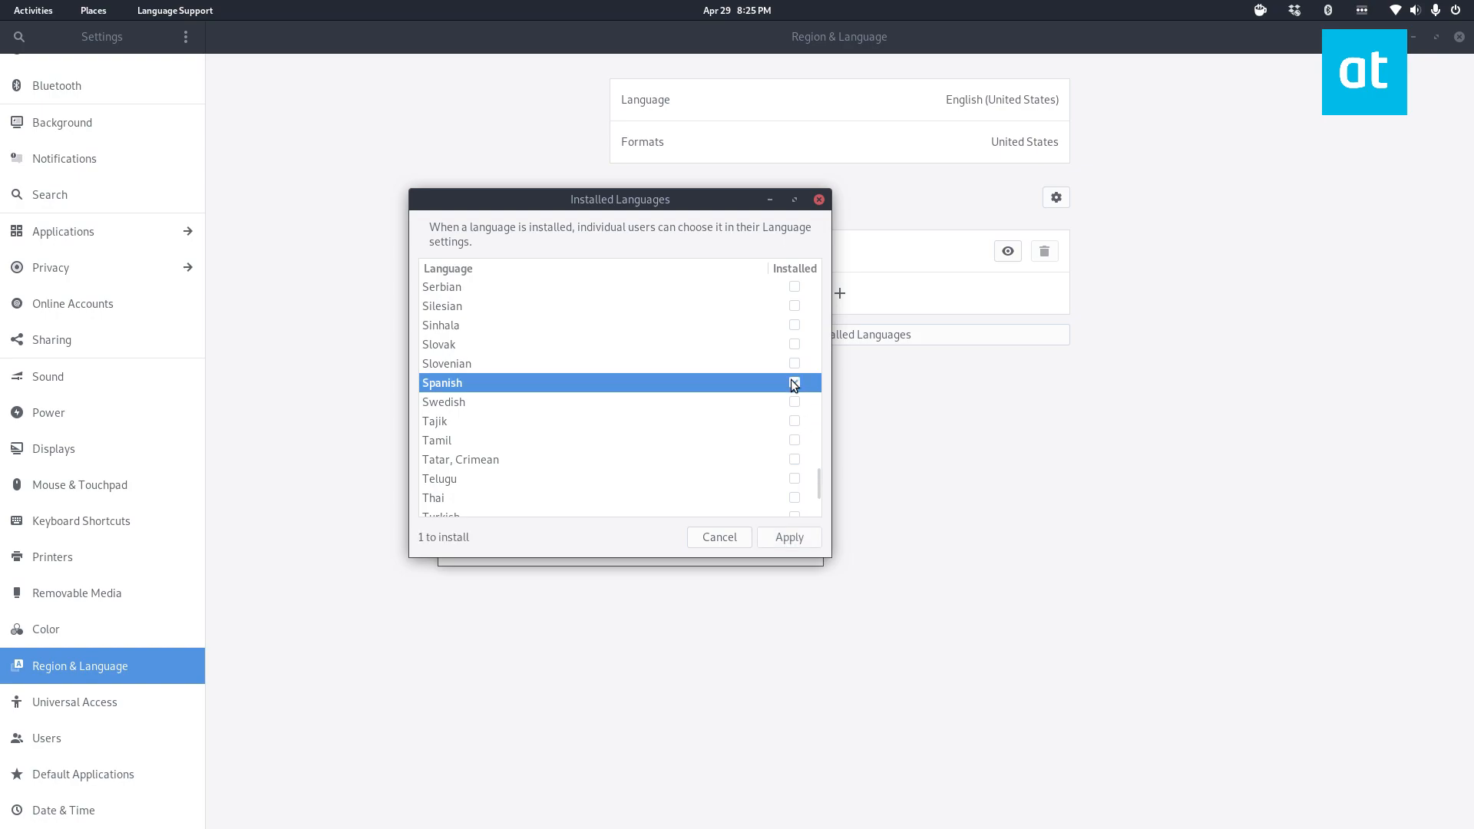
click(781, 540)
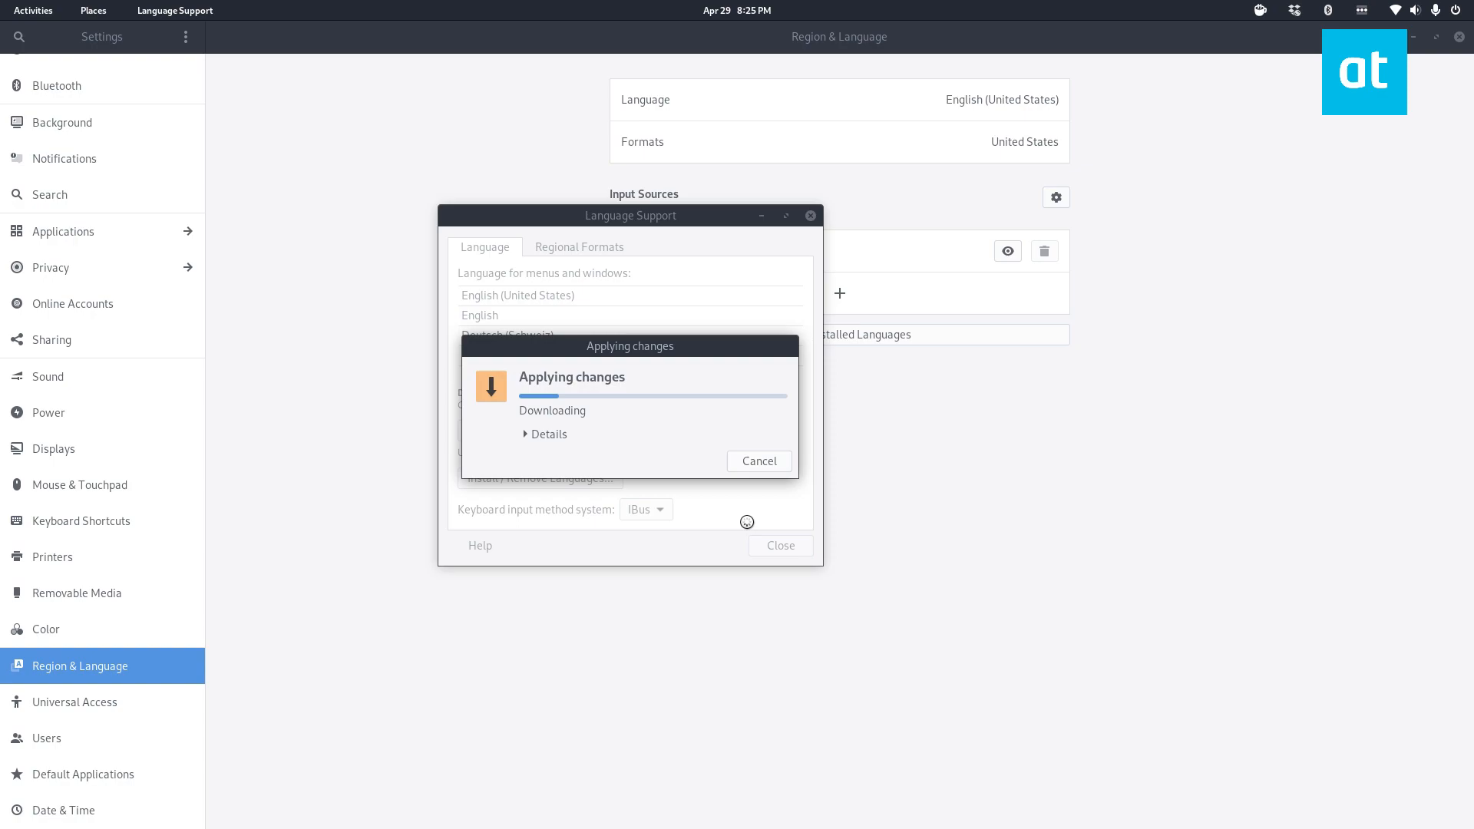
Step: Show the installation details while the Spanish packages install, and close Language Support once the installation finishes
click(541, 436)
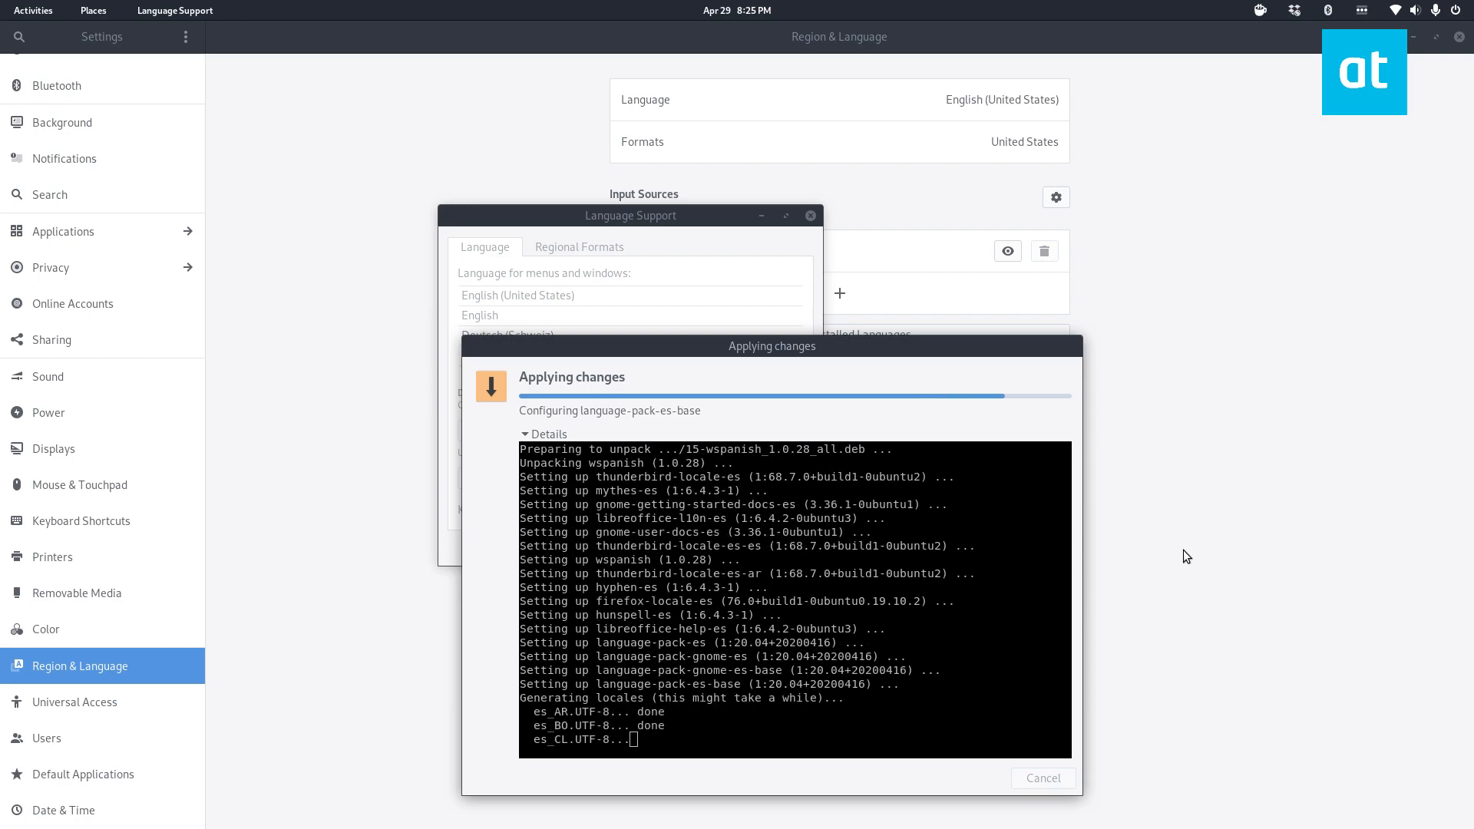
drag(693, 353, 780, 251)
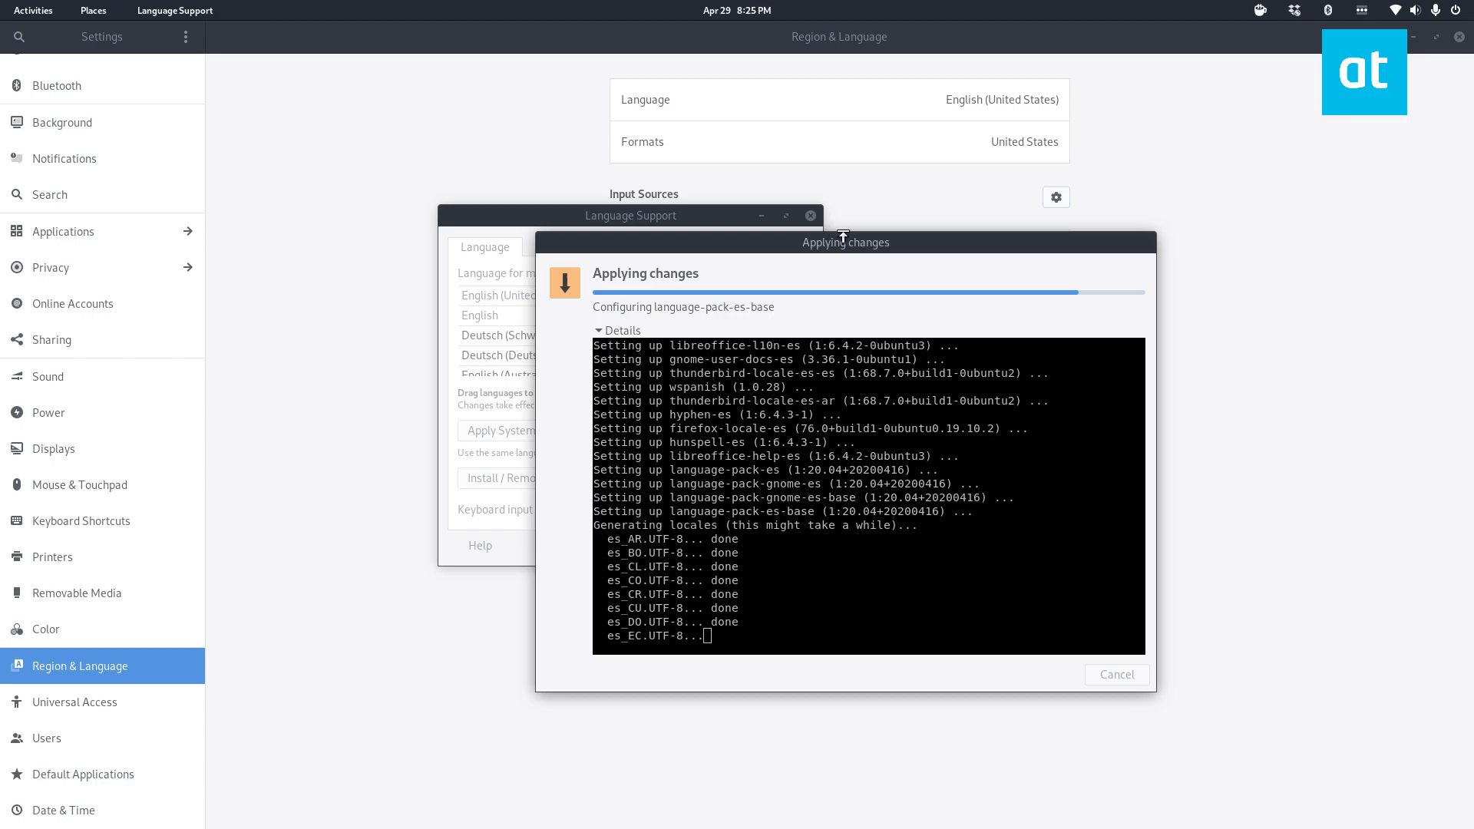
drag(834, 243, 935, 222)
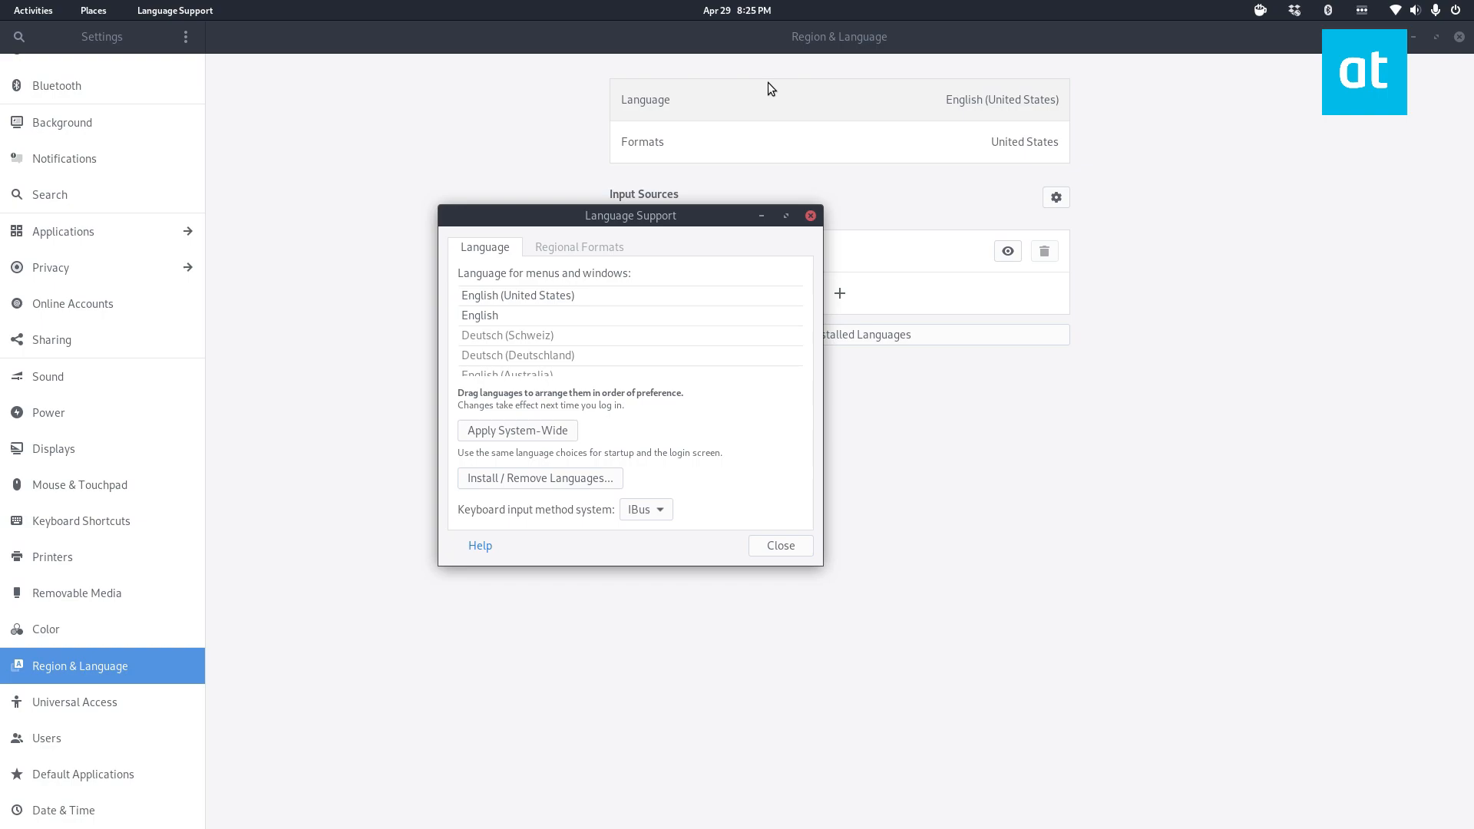
click(775, 545)
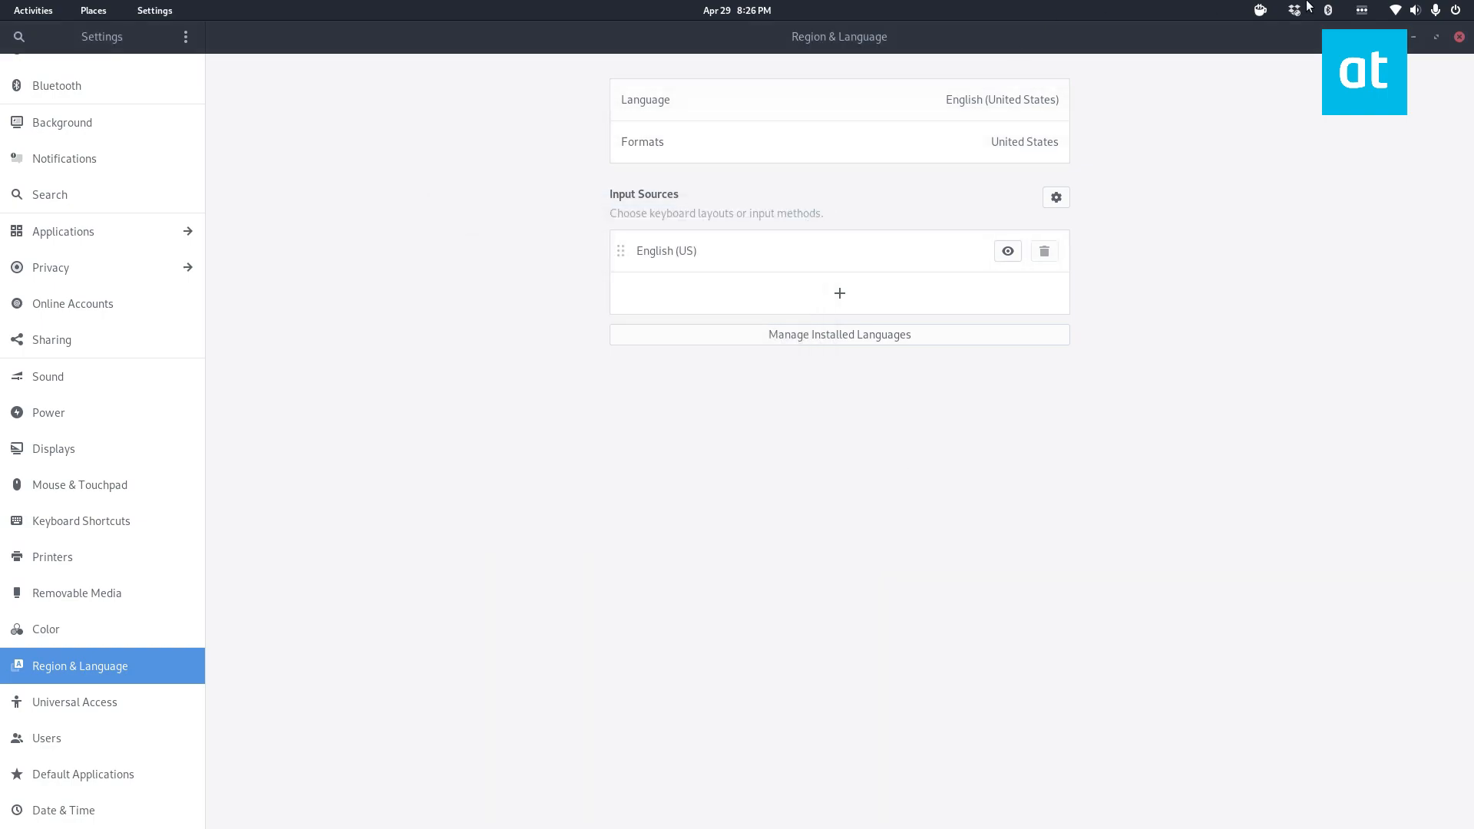
Step: Close Settings and reopen its Region & Language page through a desktop search for "regl"
click(1458, 38)
key(super)
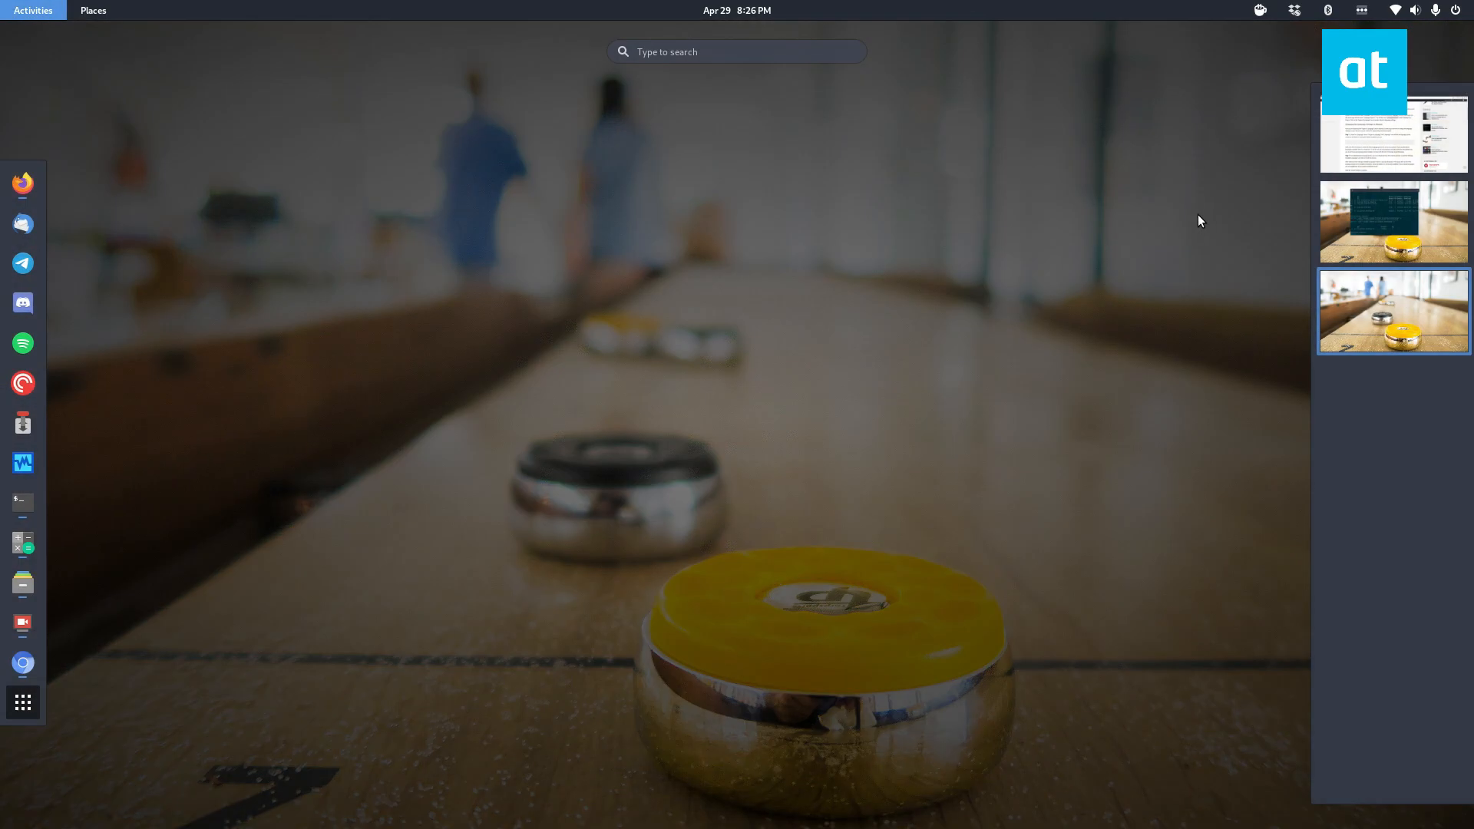
text(regl)
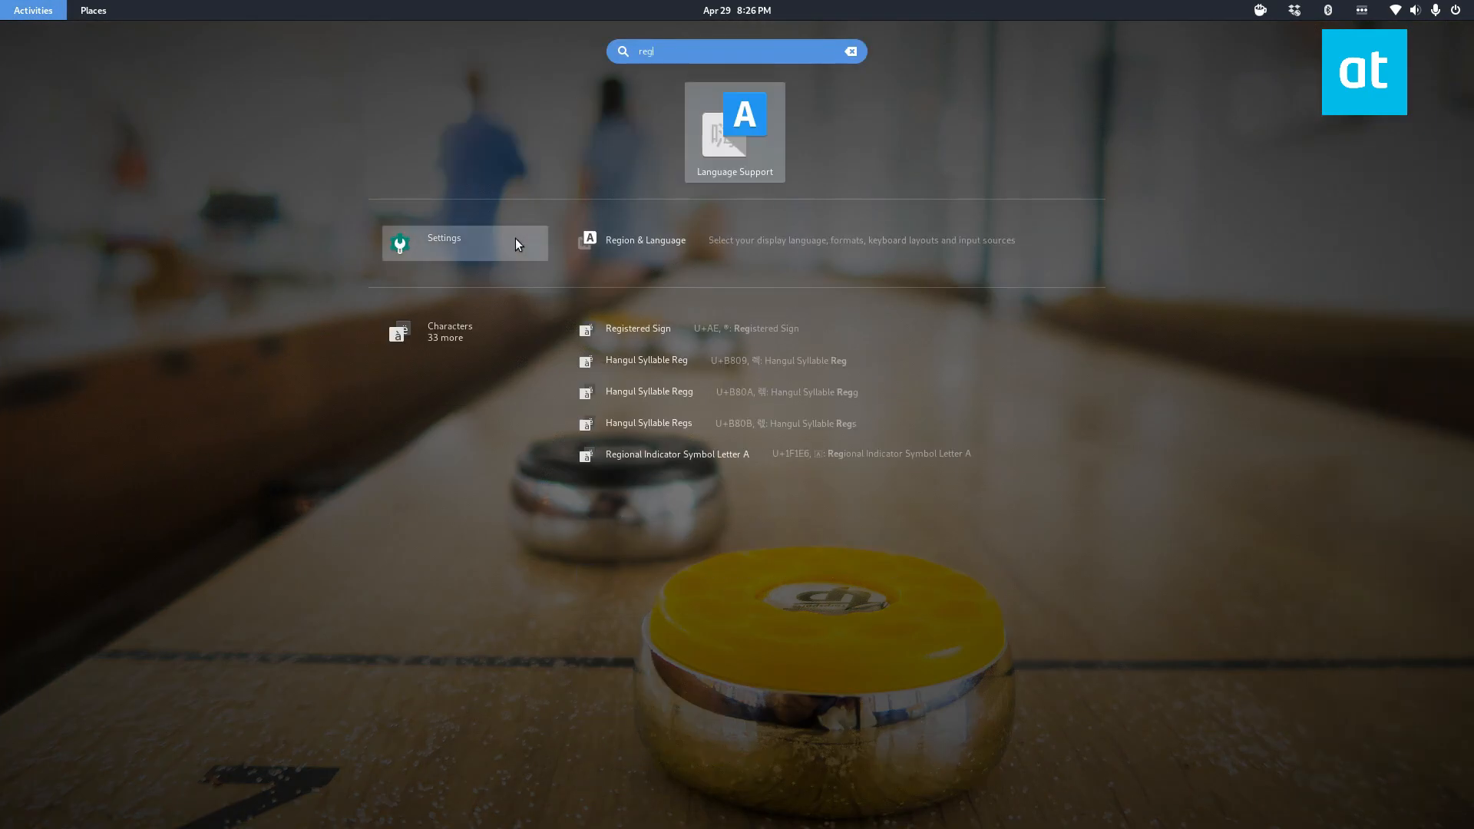
click(628, 243)
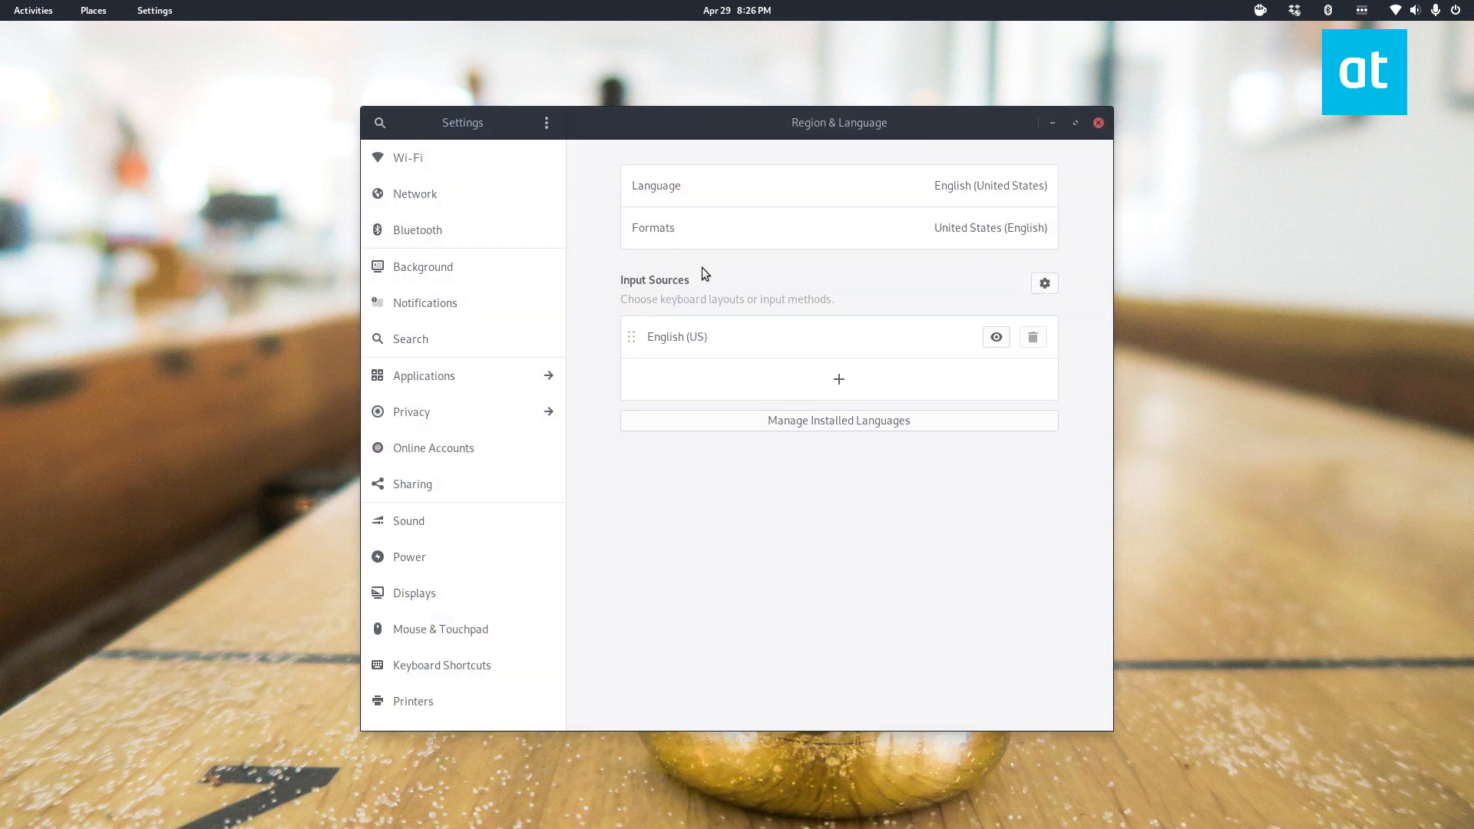
Step: Look through the Español variants in the display language list and confirm the selection with English (United States) kept
click(952, 185)
scroll(737, 390, down, 5)
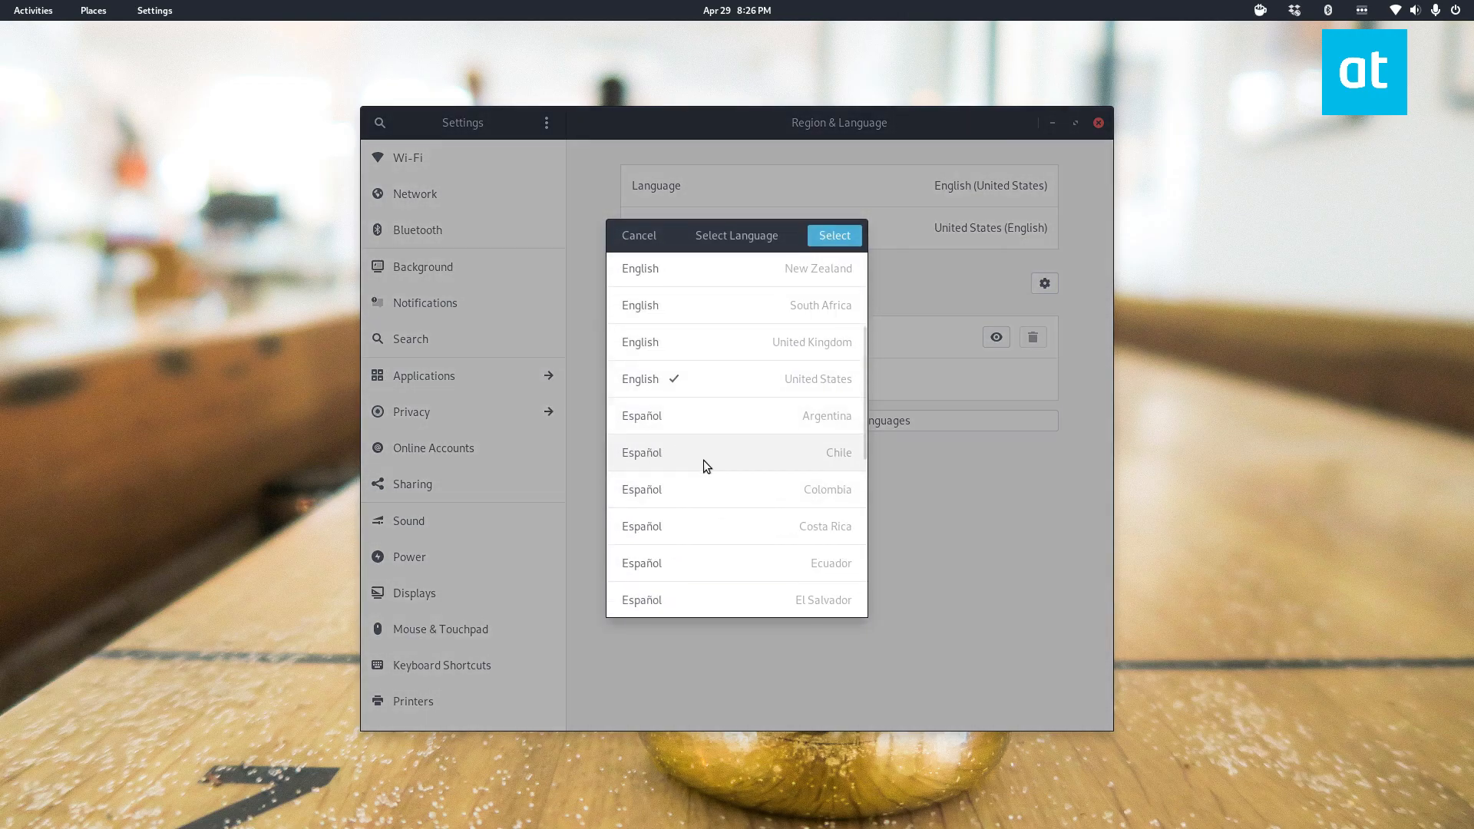
scroll(768, 461, down, 1)
scroll(791, 472, down, 4)
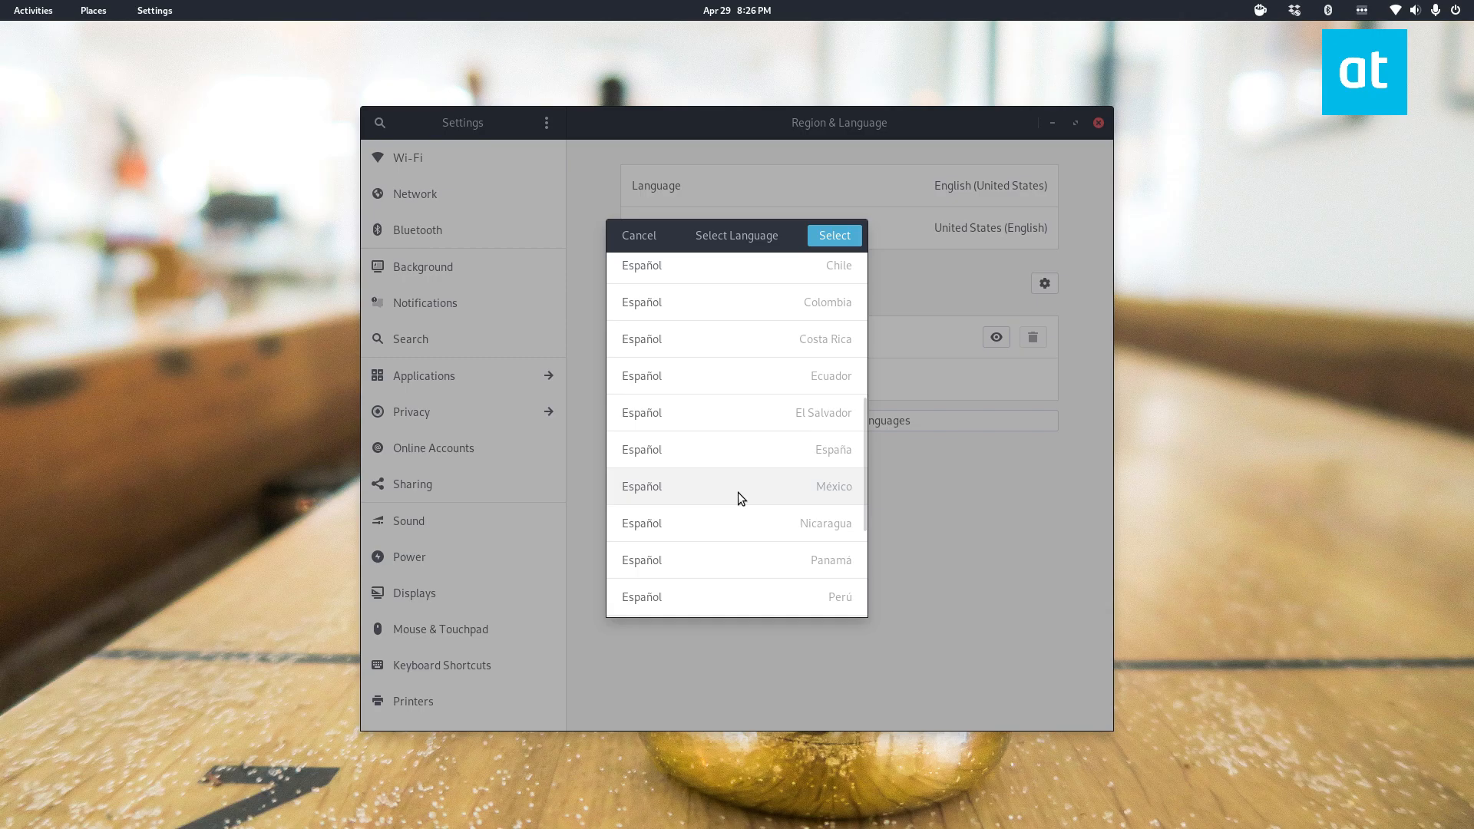
click(840, 238)
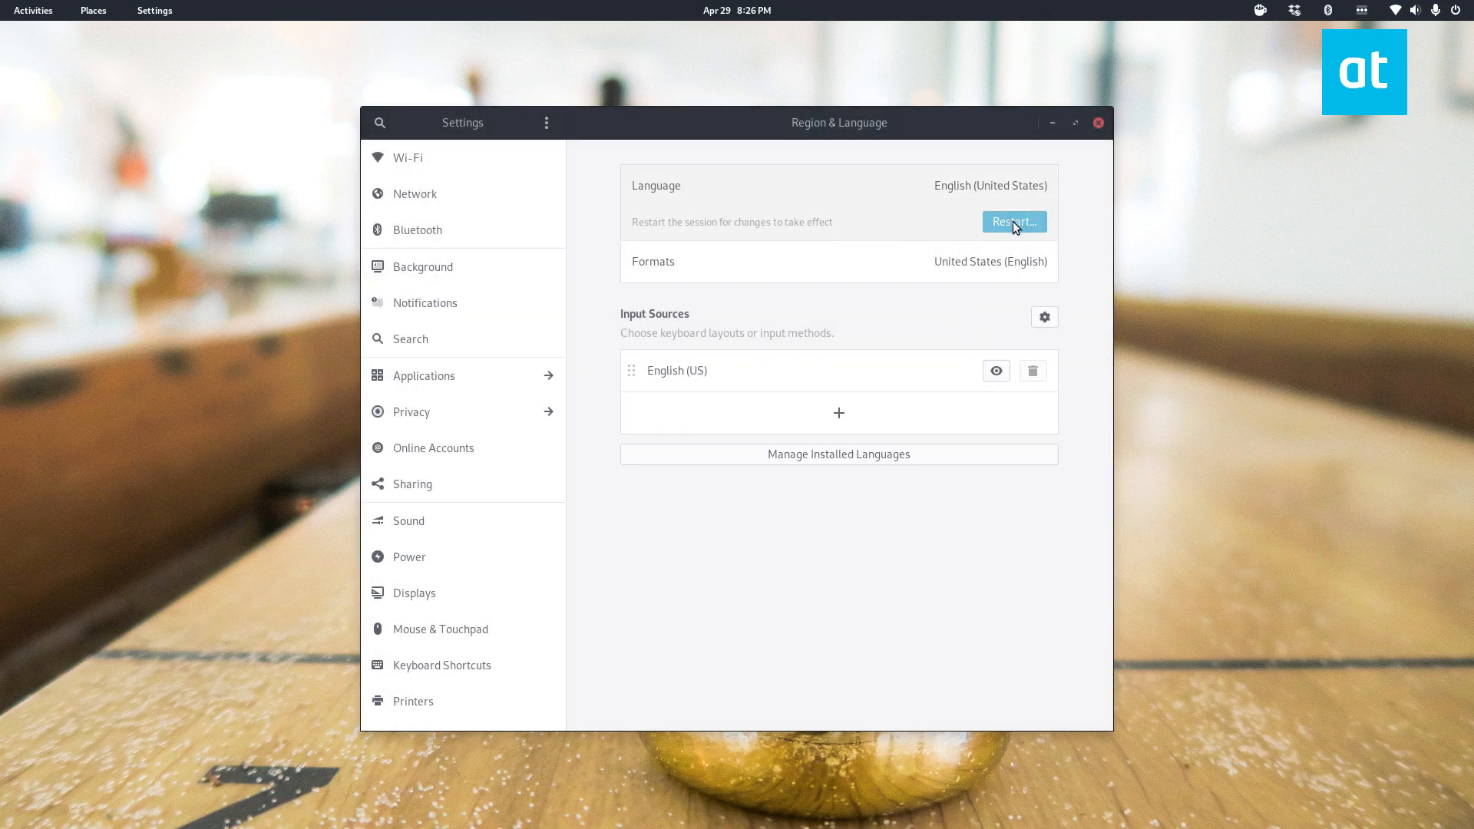
Step: Examine the display languages and the languages offered as input sources, cancelling both lists
click(955, 187)
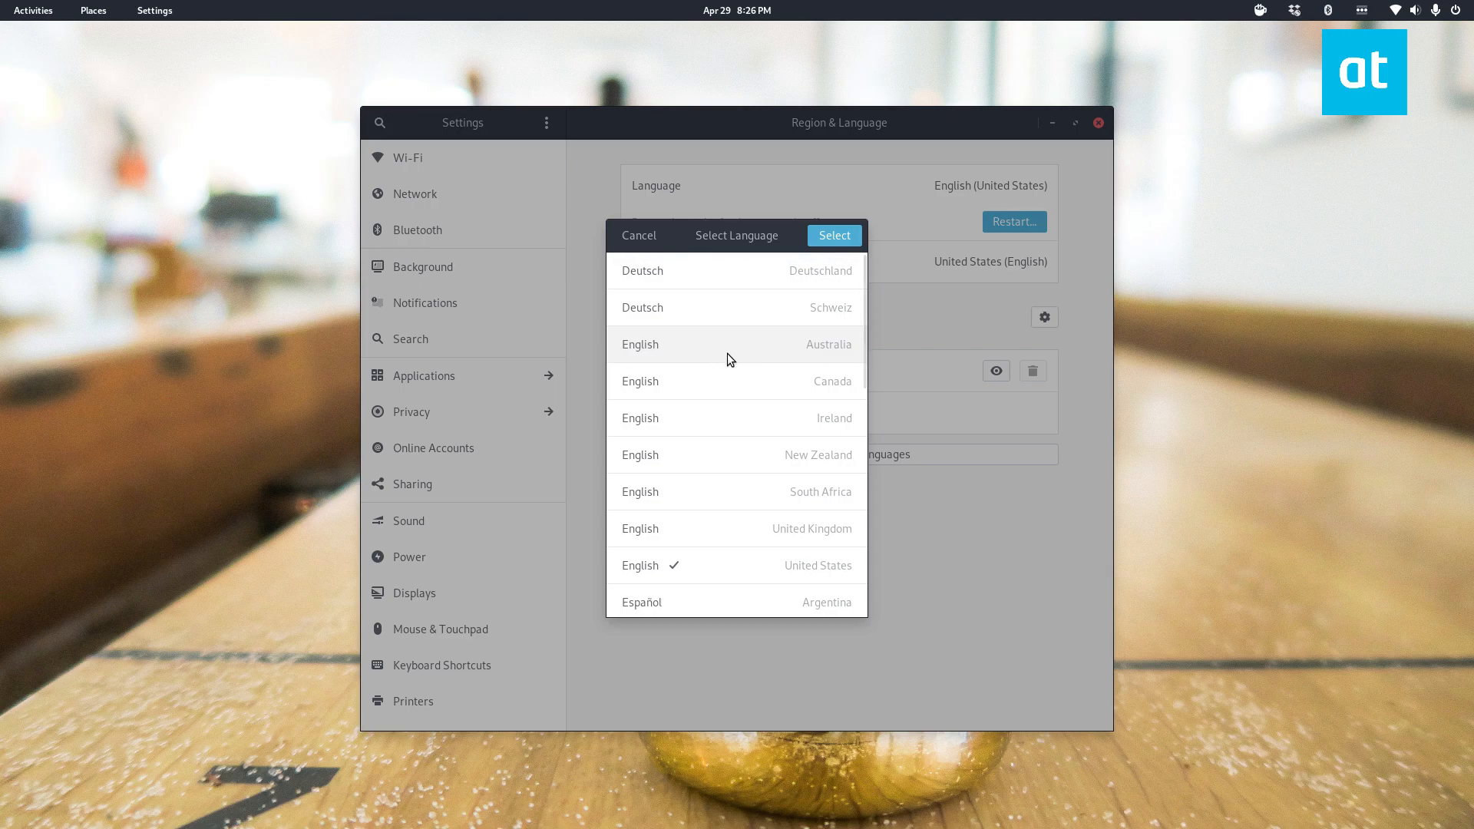
click(637, 241)
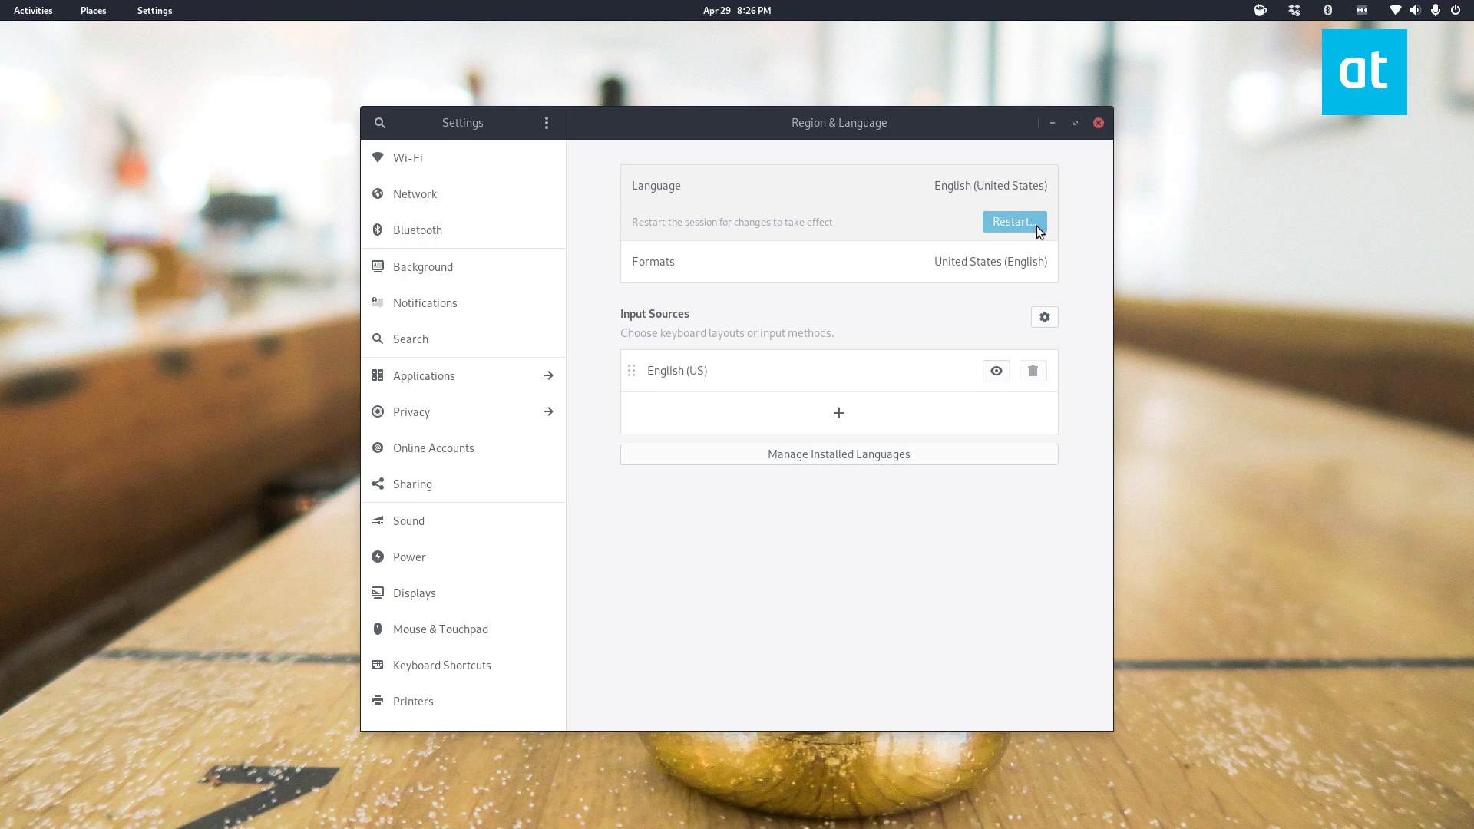
click(798, 415)
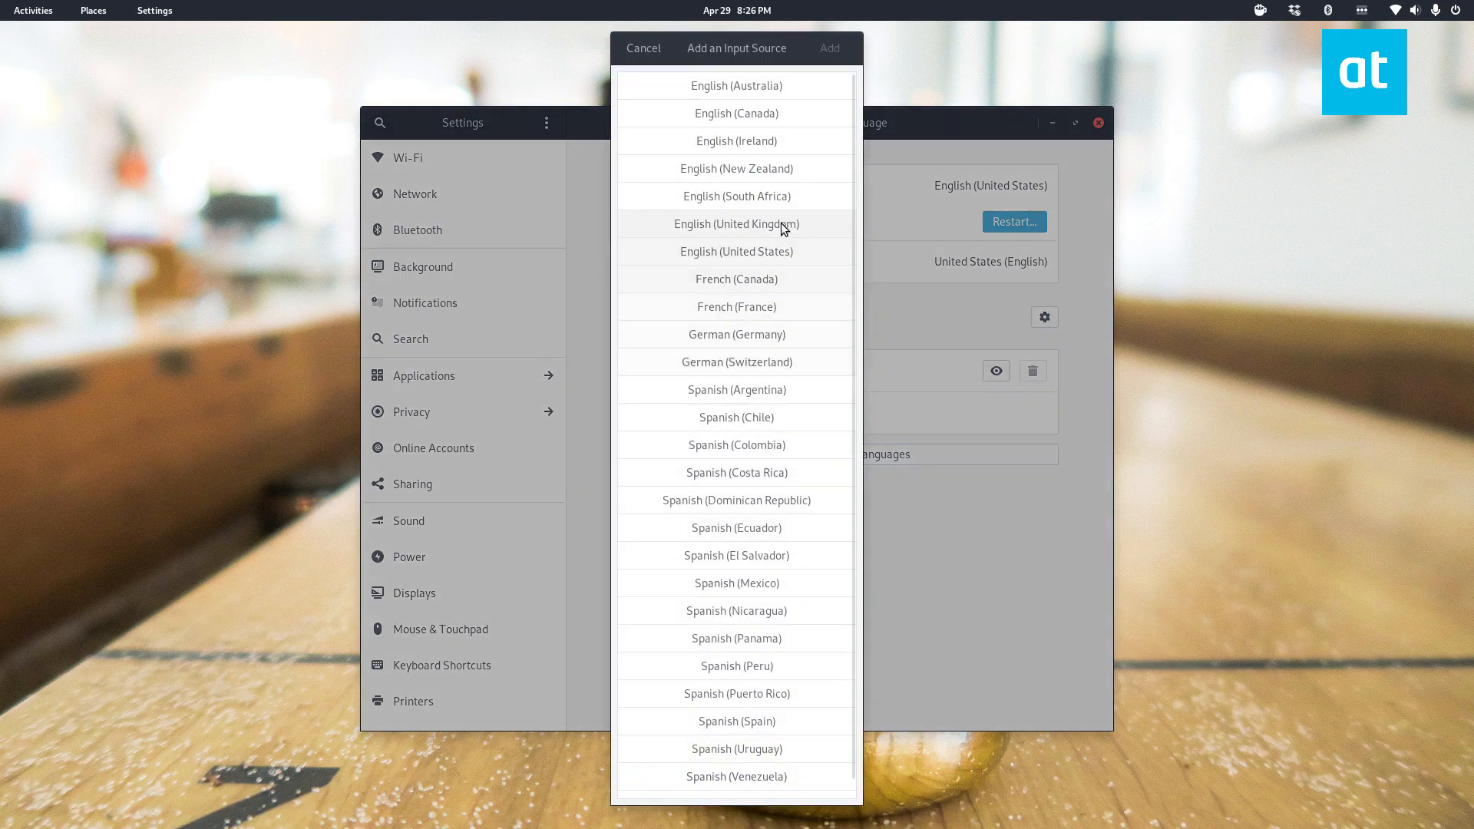
scroll(760, 499, down, 2)
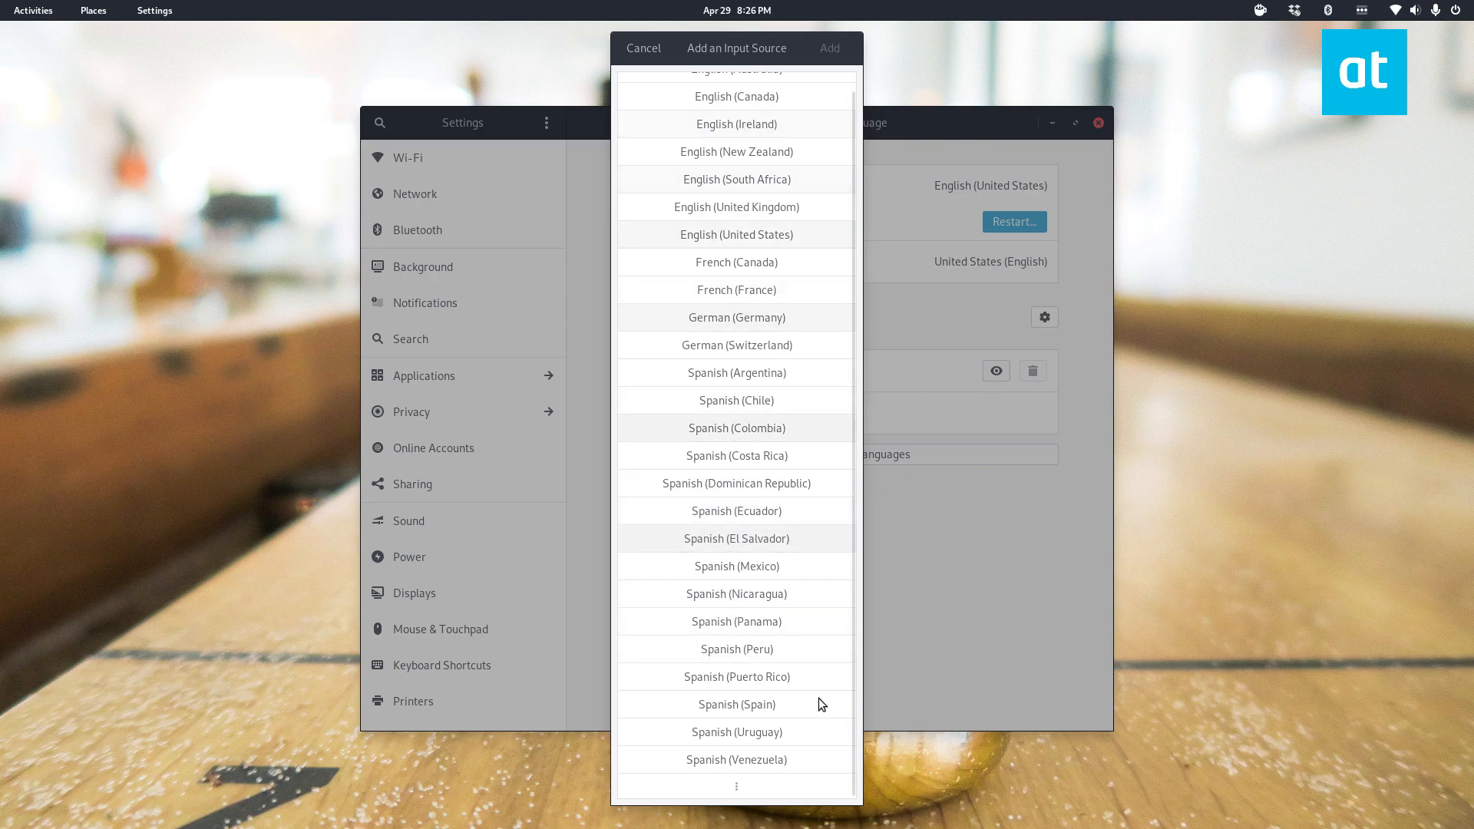
click(642, 54)
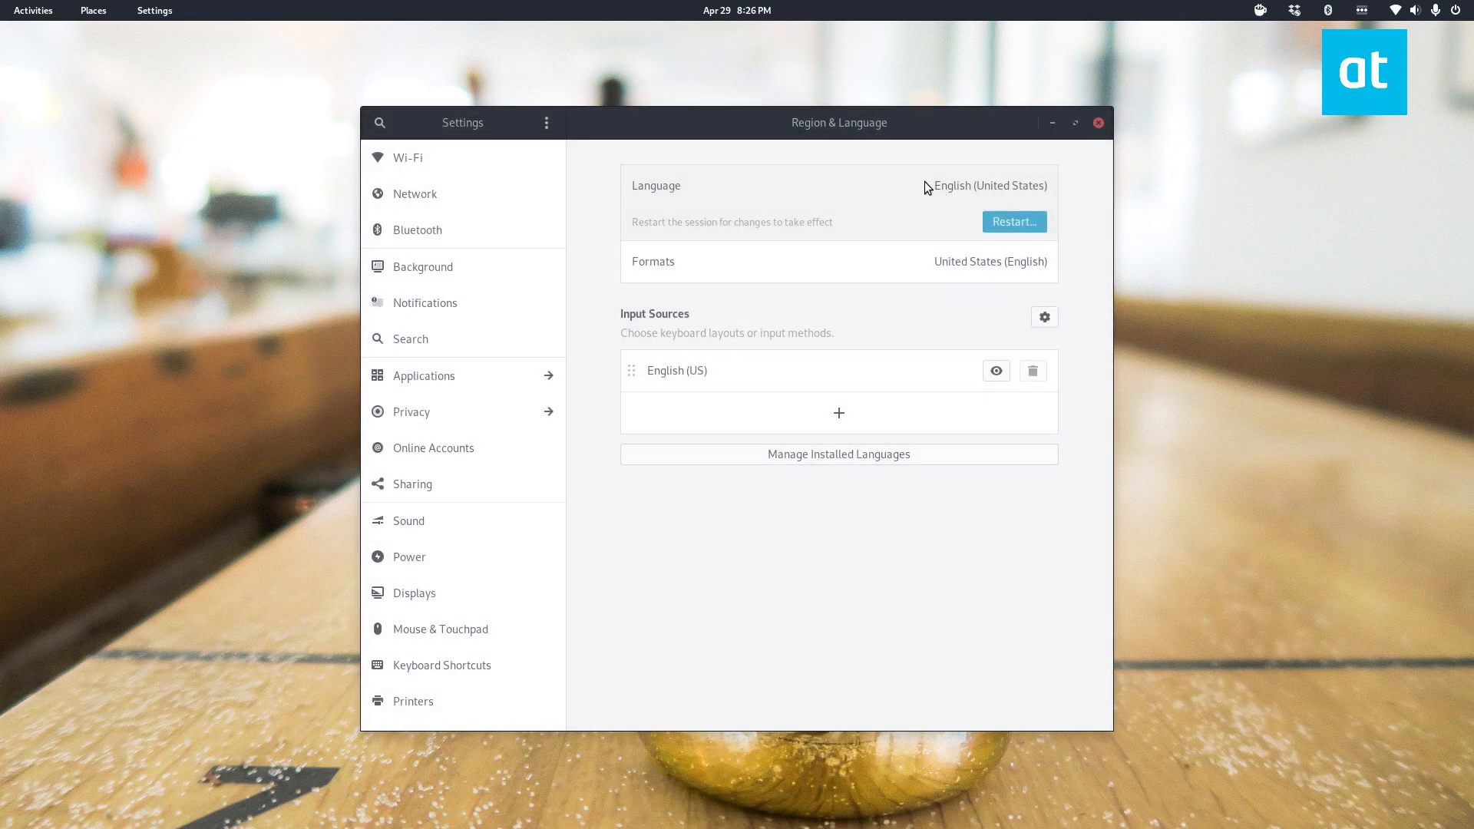
Step: Choose English (United States) again as the display language
click(984, 189)
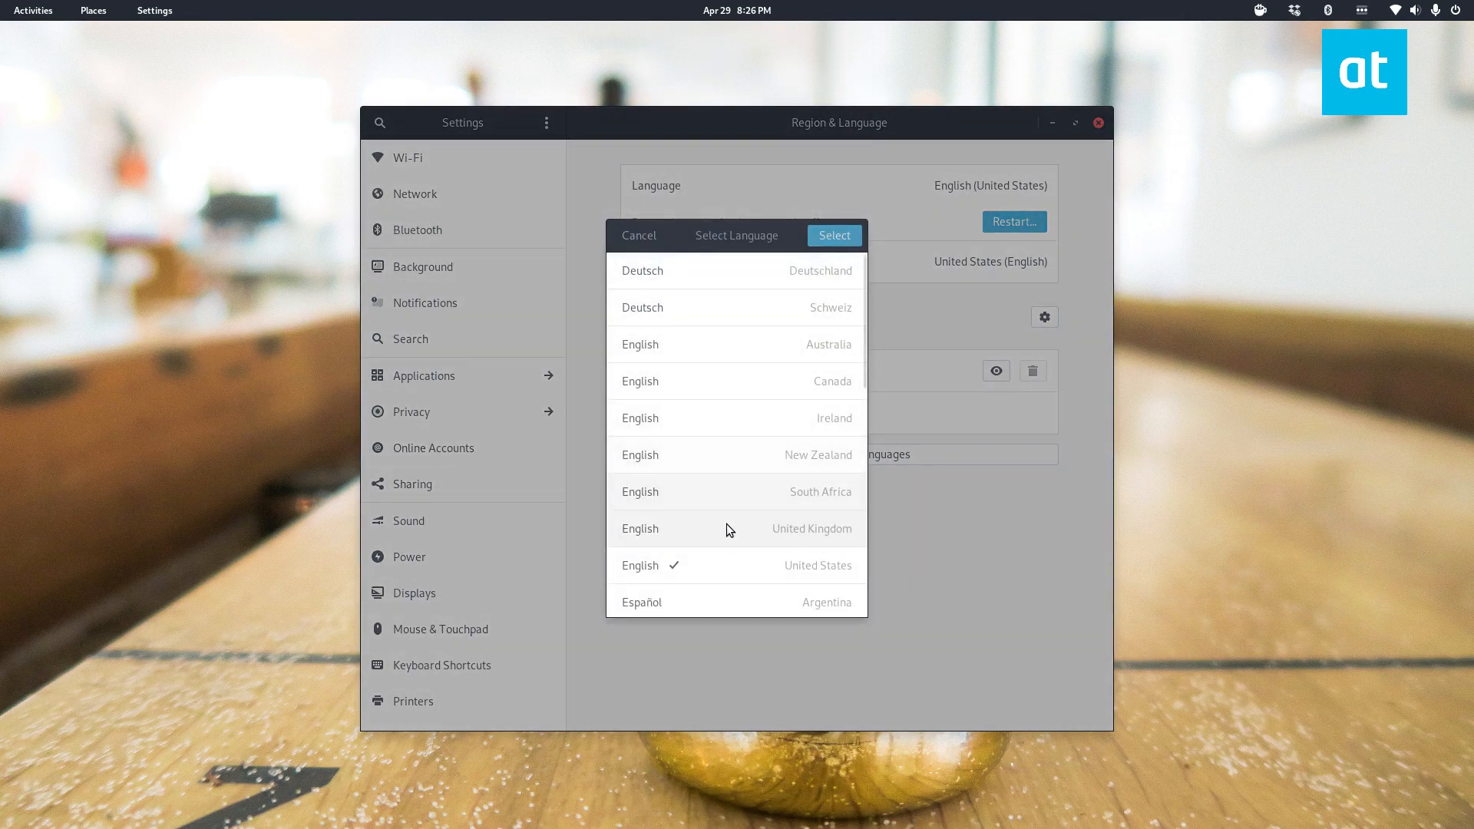
click(678, 565)
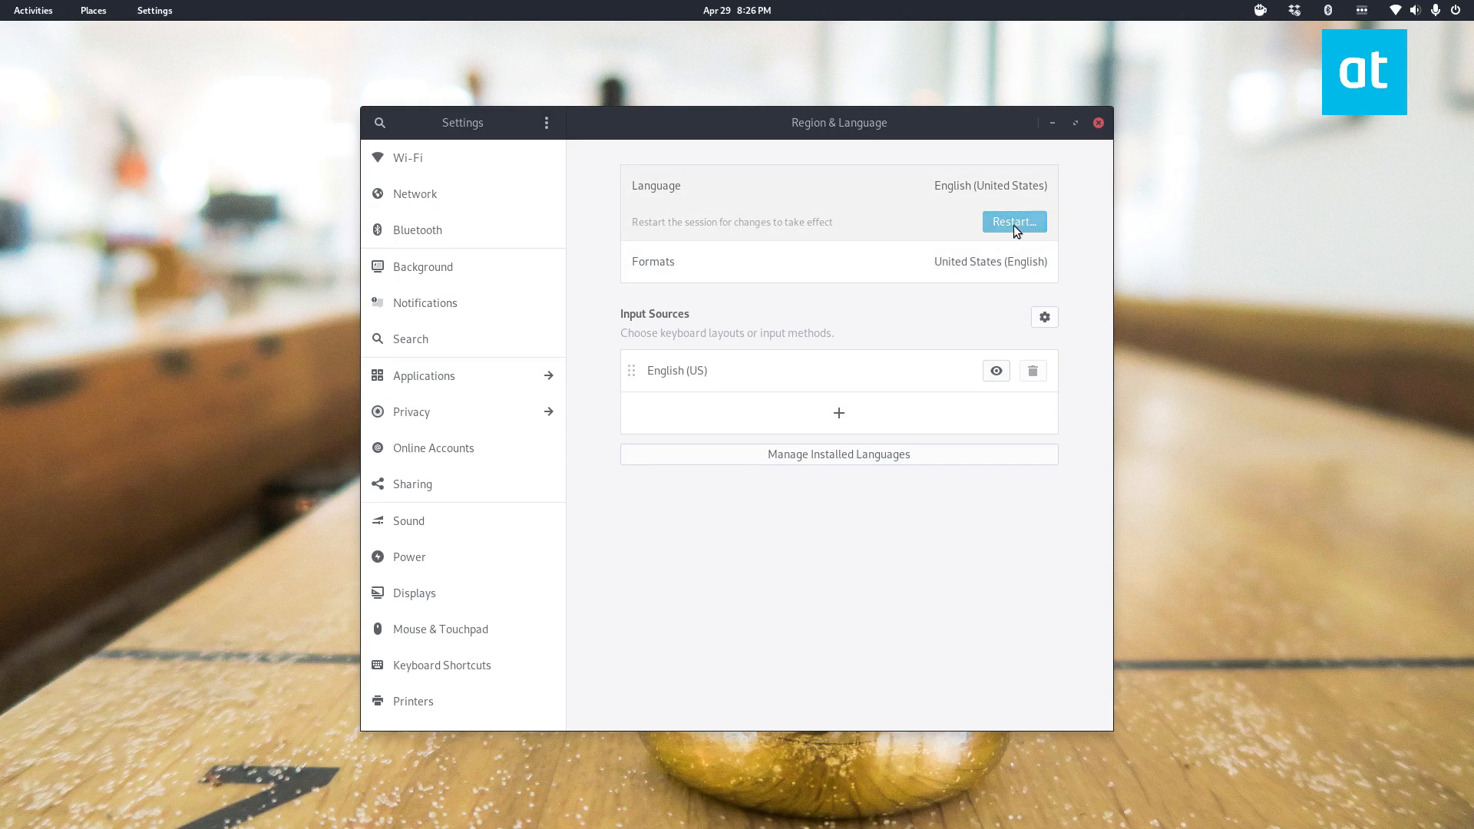